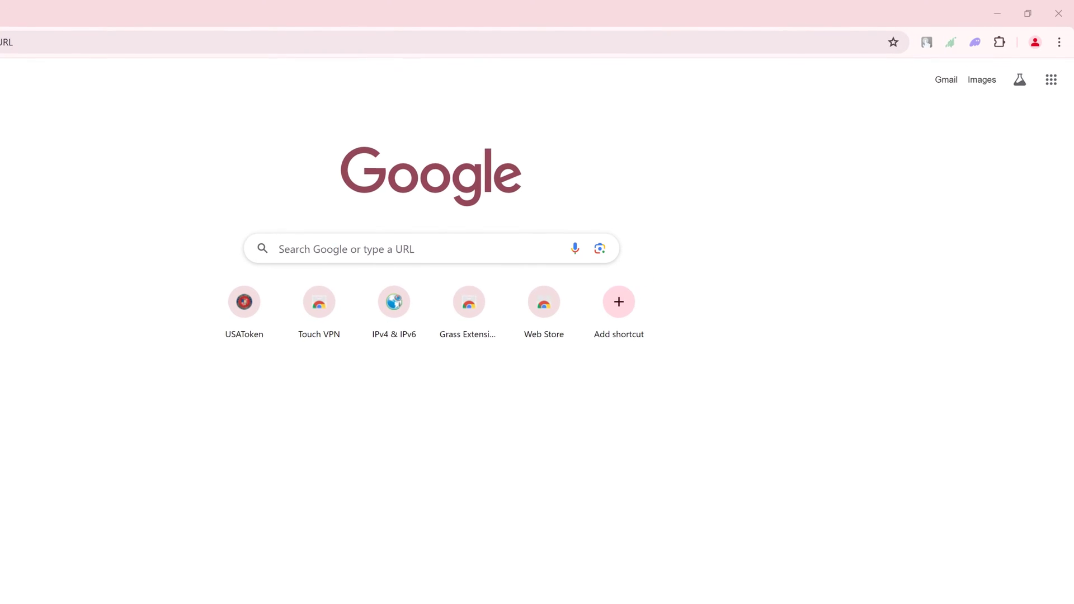
From Phantom, view the USA Token (USAT) token account on Solscan in a new tab
left_click(955, 52)
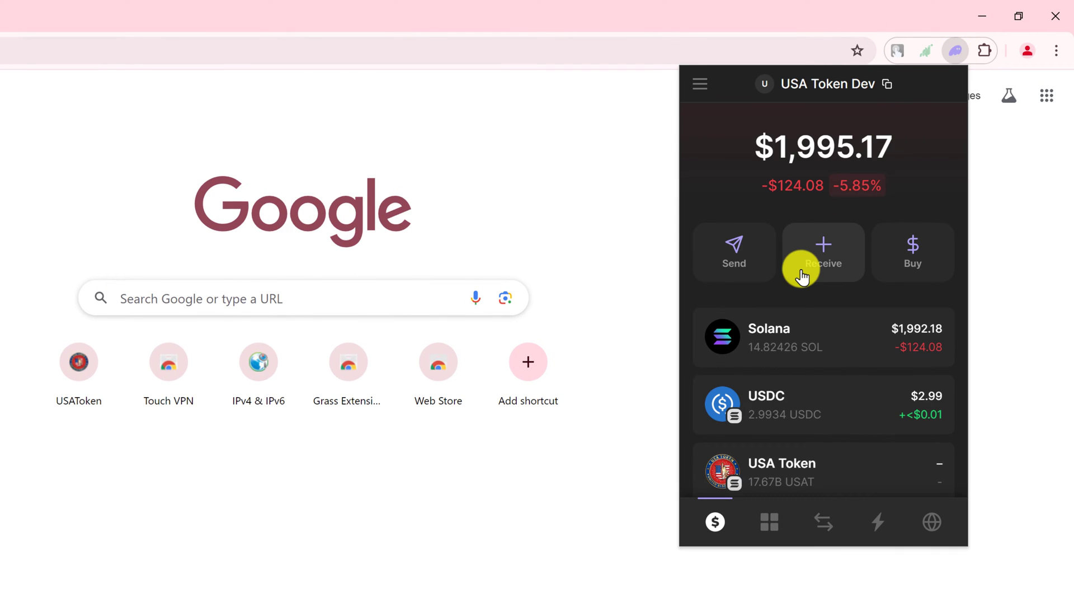
scroll(798, 272, "down", 1)
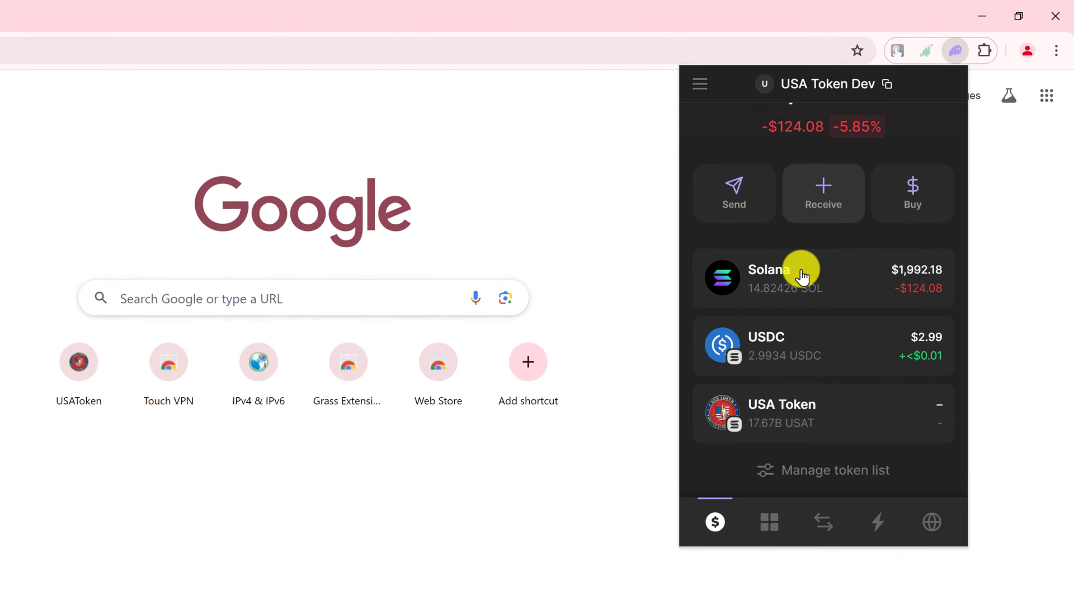
left_click(860, 418)
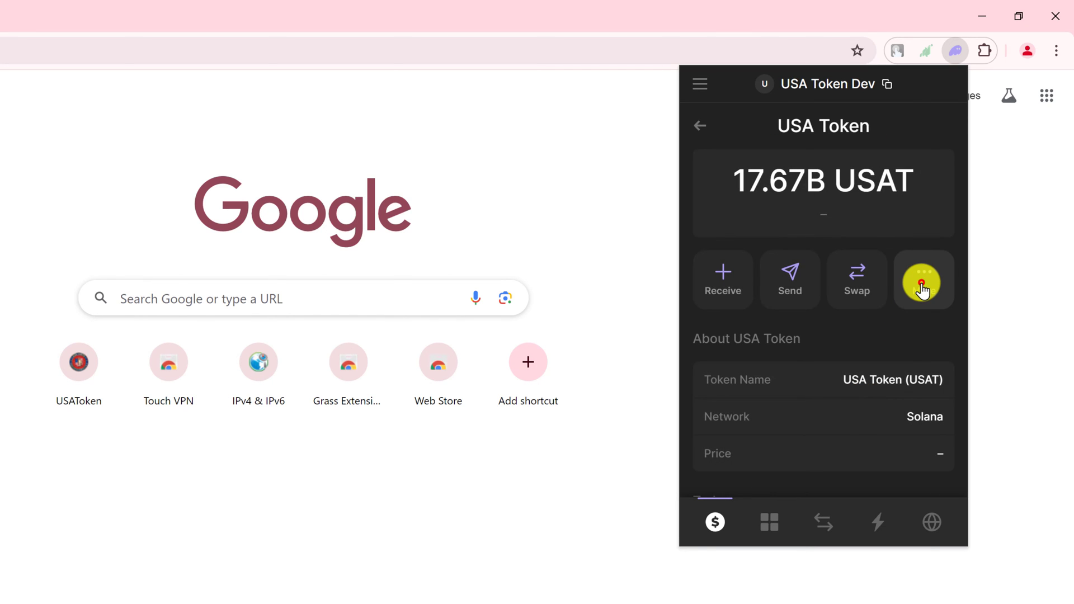
left_click(921, 285)
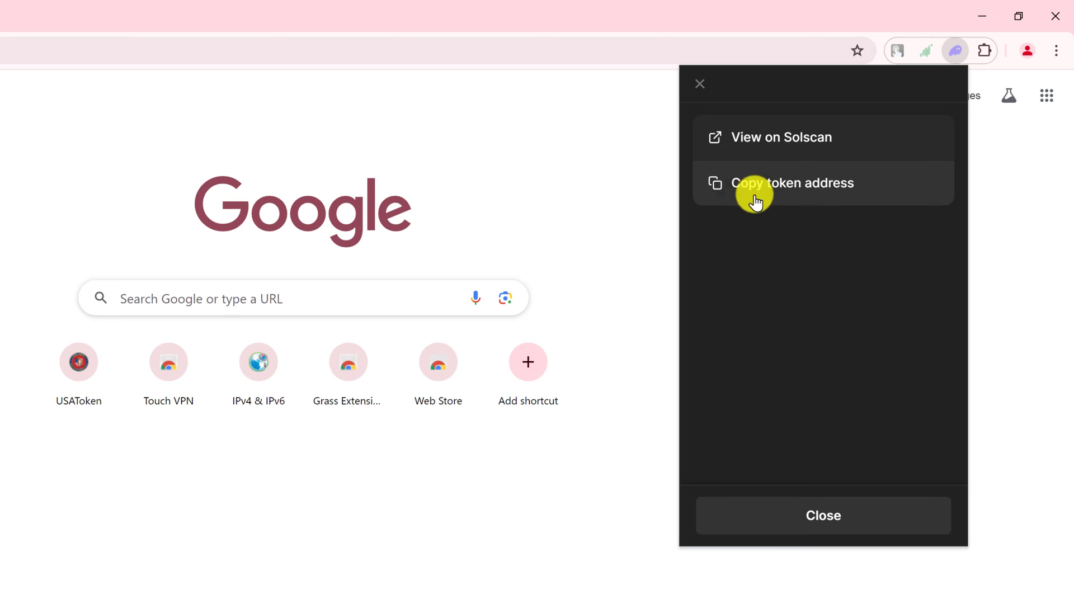
left_click(874, 144)
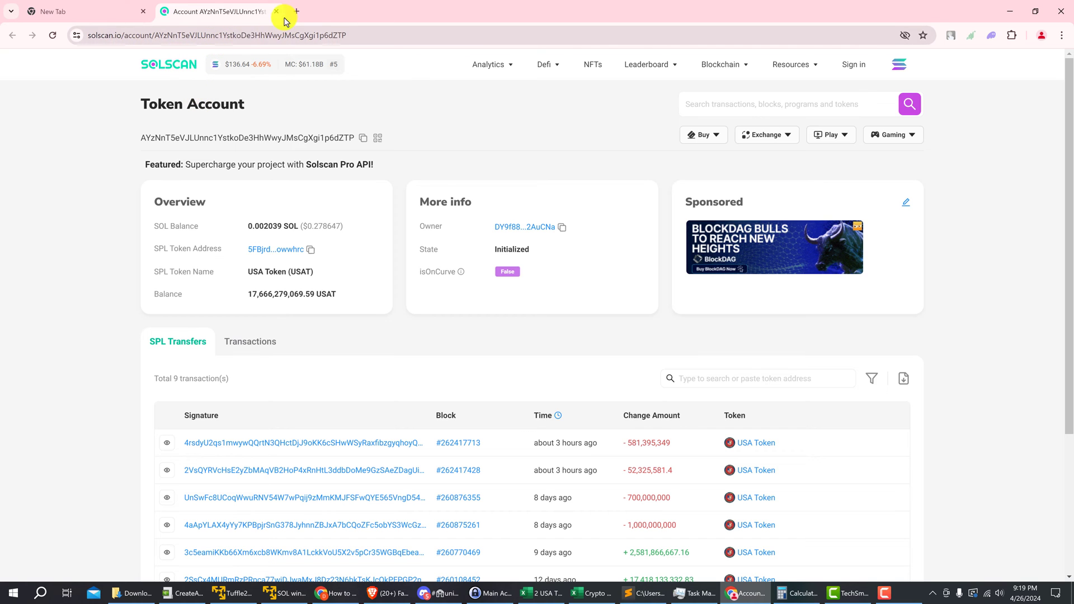
Search Google for 'create market raydium' in a new tab
left_click(293, 11)
left_click(460, 209)
type("cr")
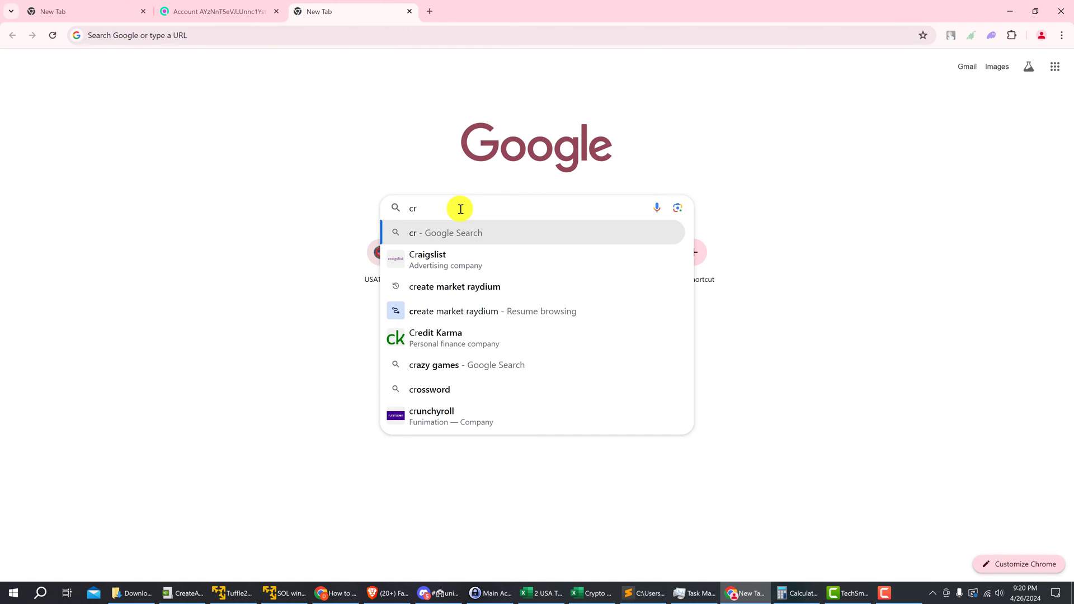
type("eat")
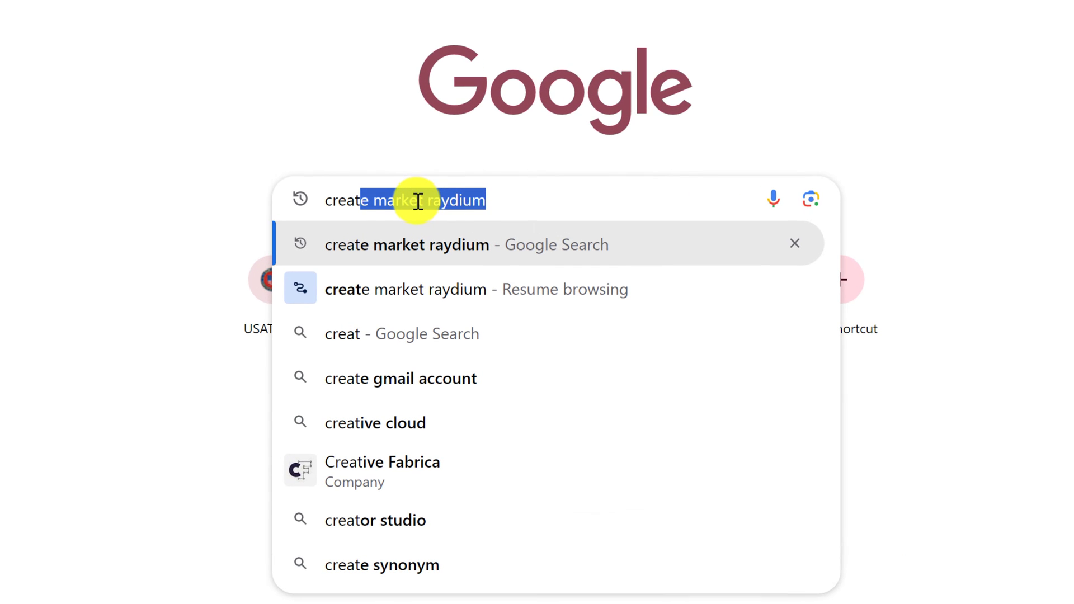
left_click(463, 199)
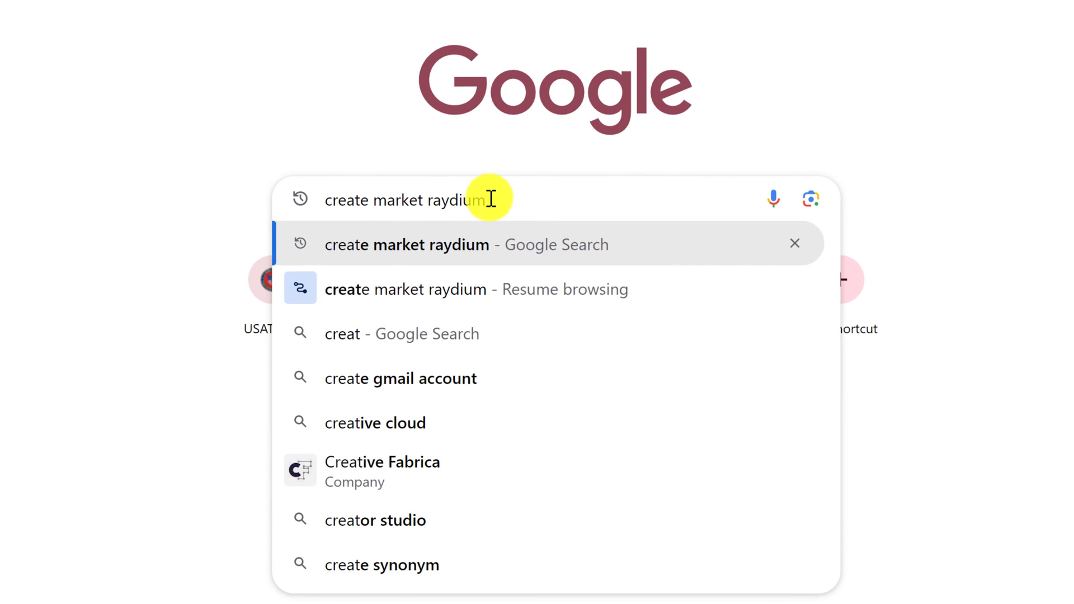
key("Return")
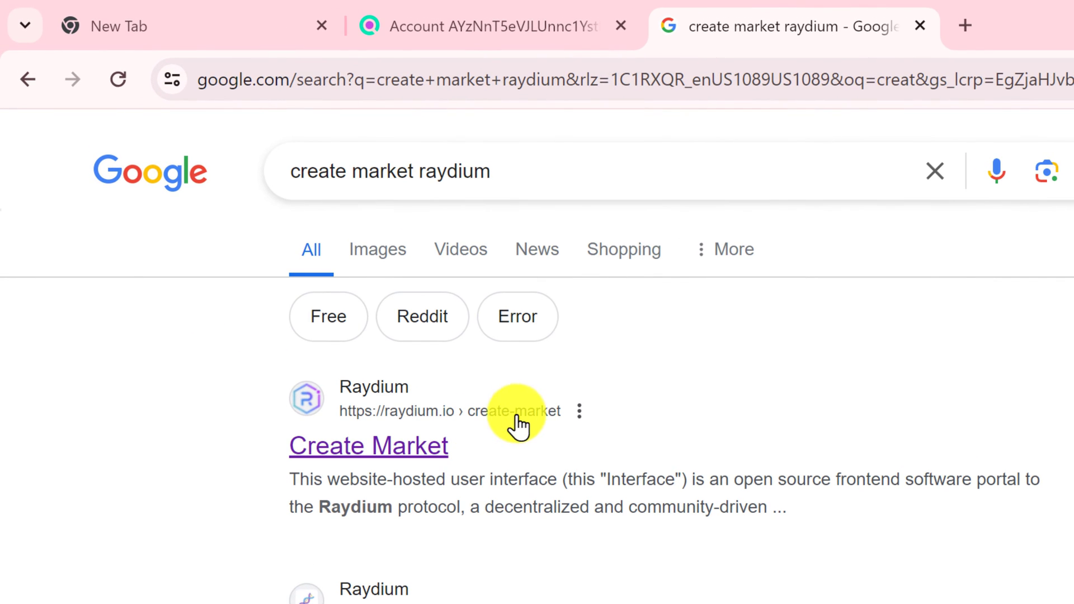
Open the raydium.io 'Create Market' result to load the Create OpenBook Market page
left_click(378, 463)
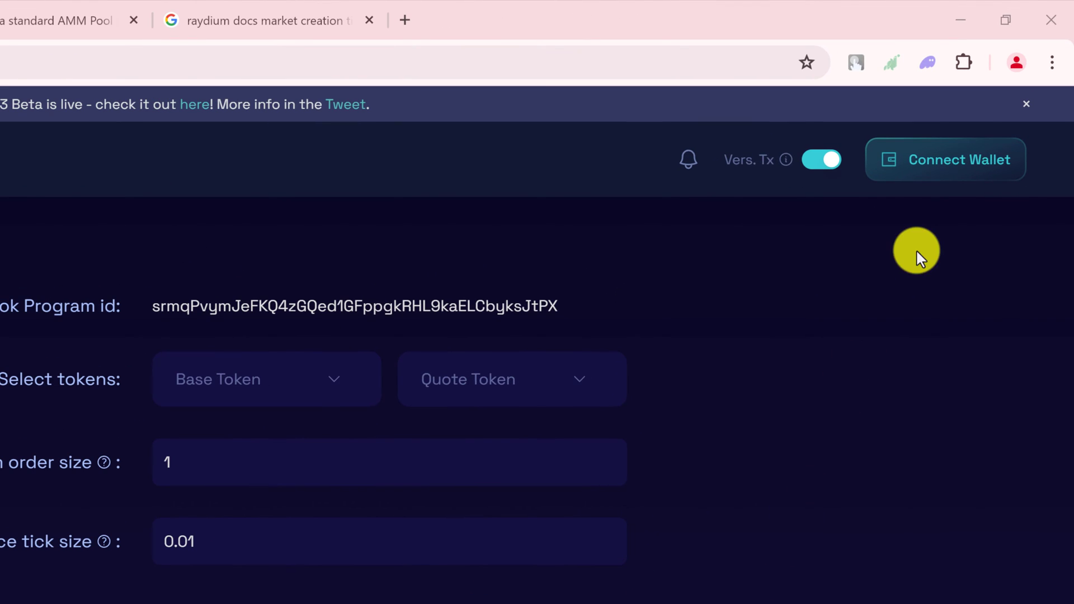
Connect the Phantom wallet to raydium.io and approve the connection
left_click(940, 163)
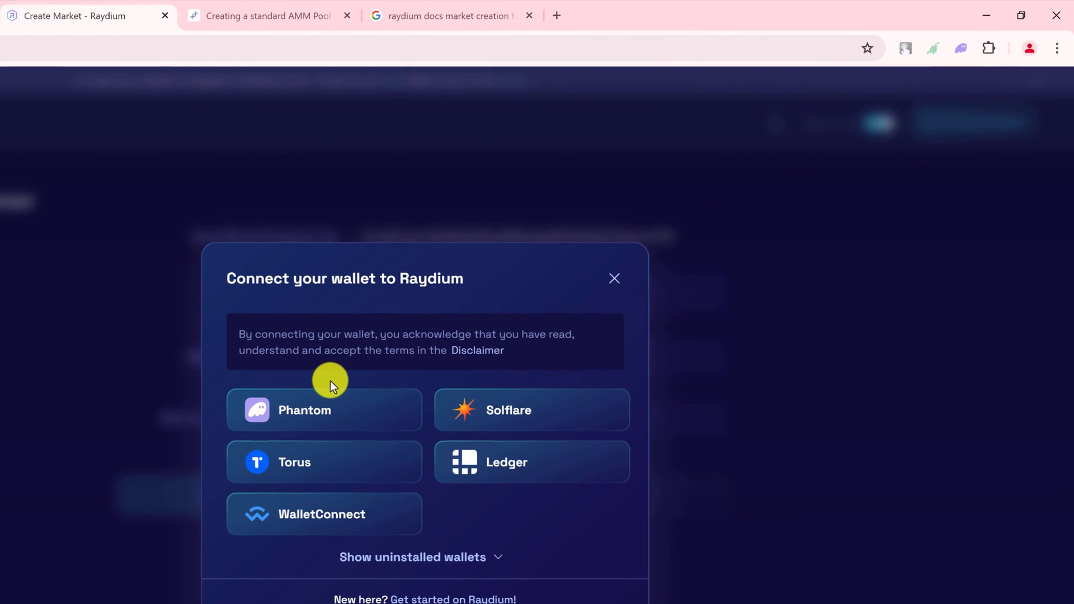
left_click(328, 391)
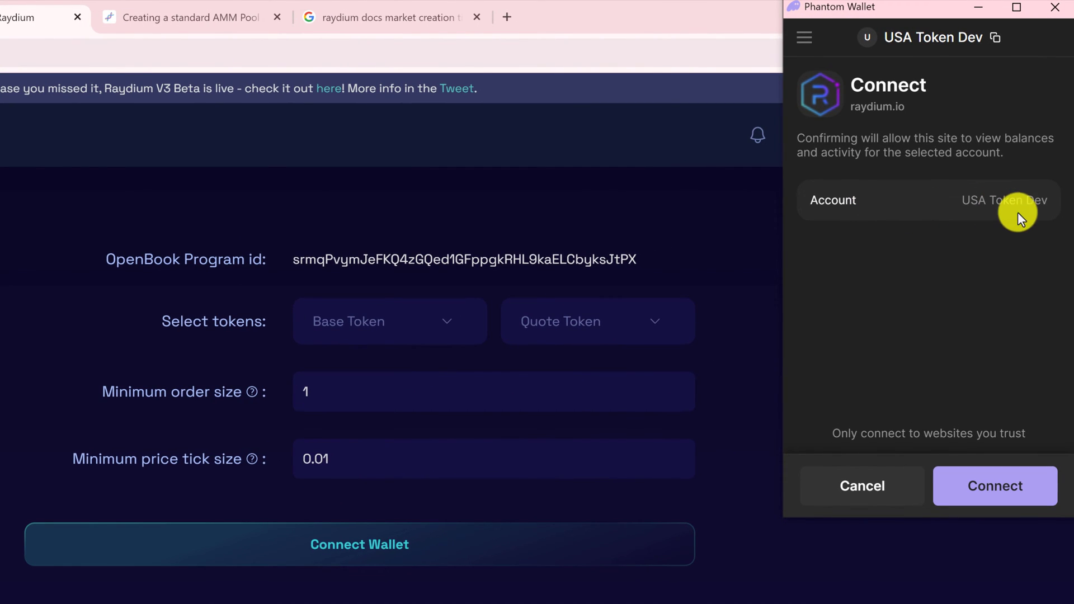
left_click(982, 502)
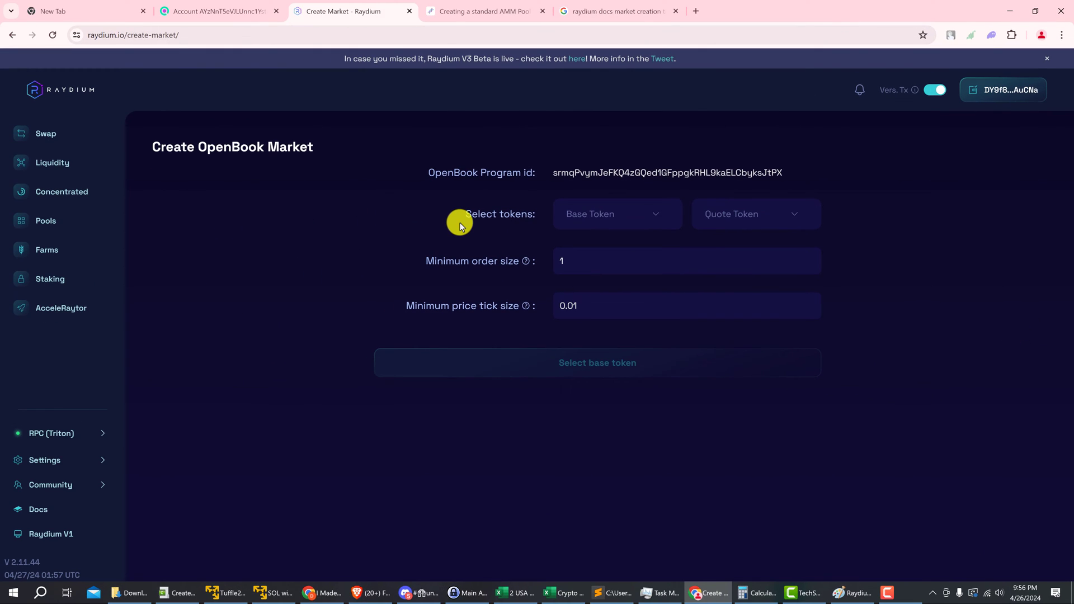
Copy the USA Token's SPL token address from the Solscan page
left_click(235, 12)
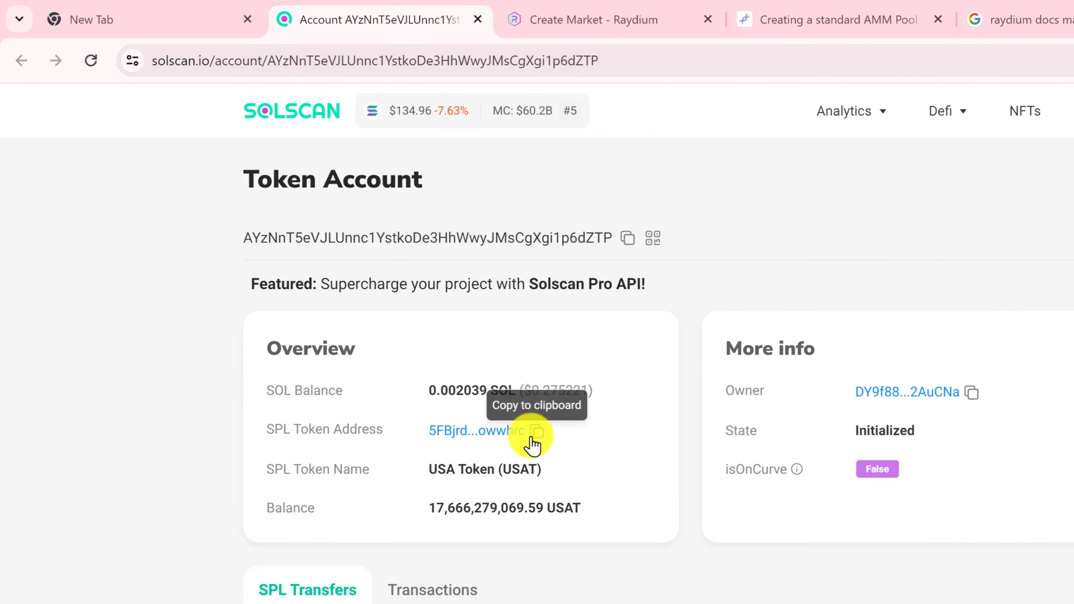
left_click(535, 431)
left_click(593, 20)
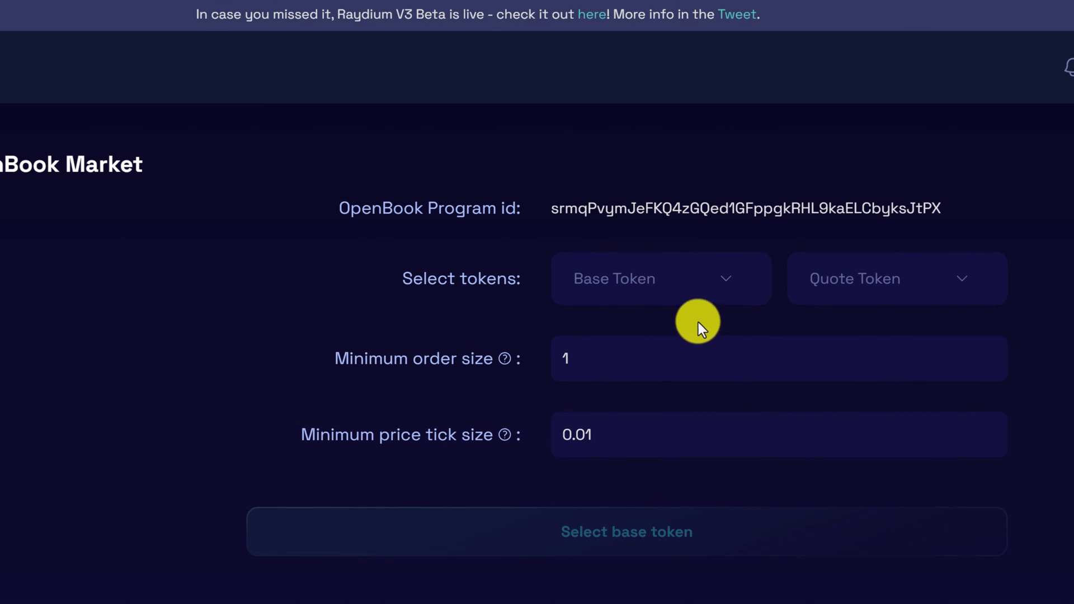
Add custom token USAT named USA Token from the pasted address and select it as base token
left_click(727, 271)
left_click(540, 226)
key("ctrl+v")
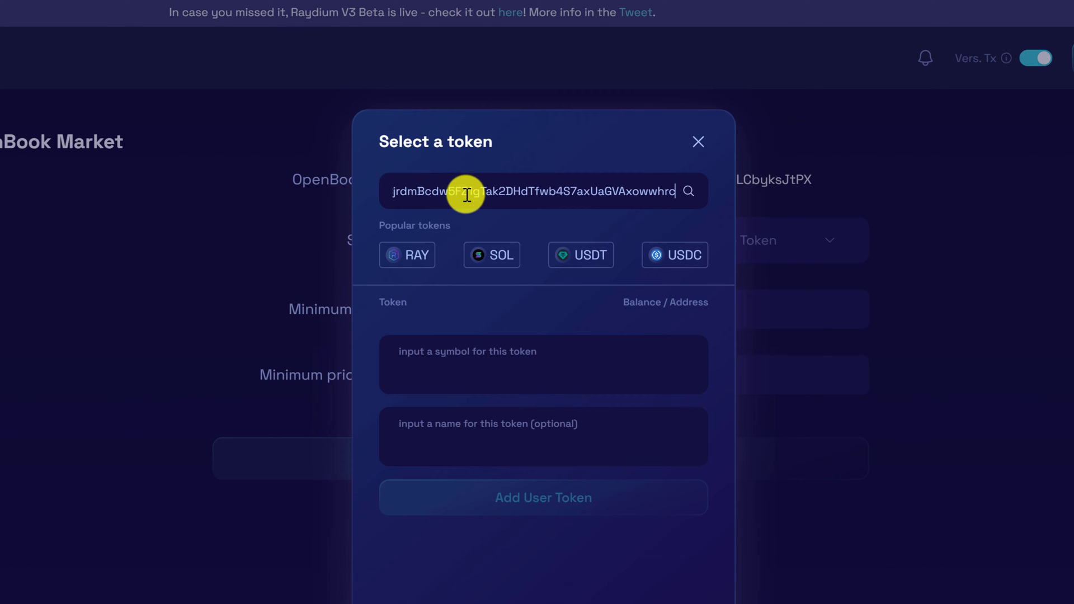
left_click(487, 366)
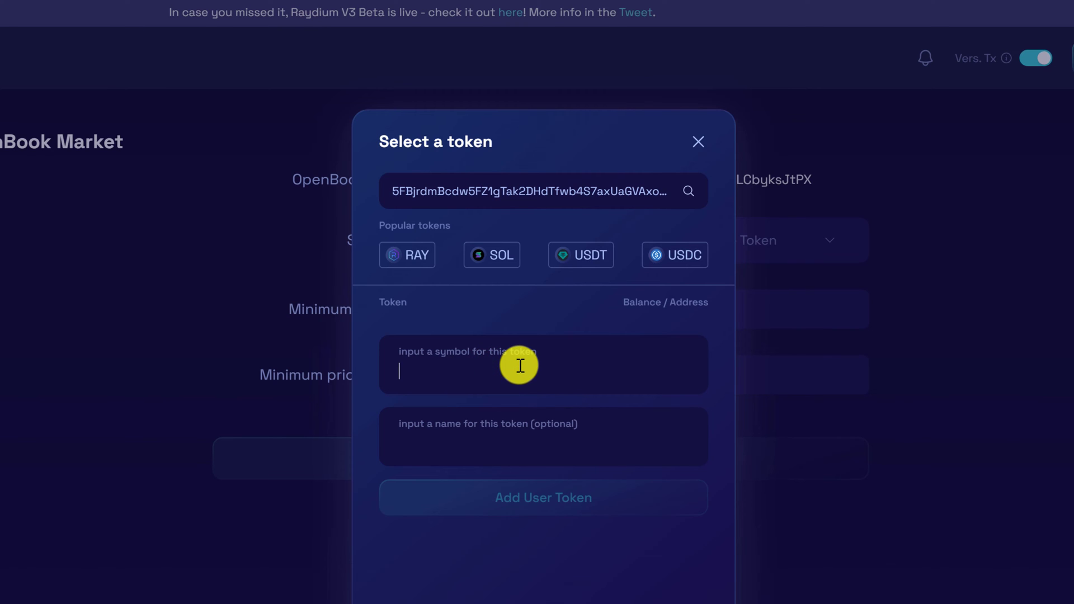
type("USAT")
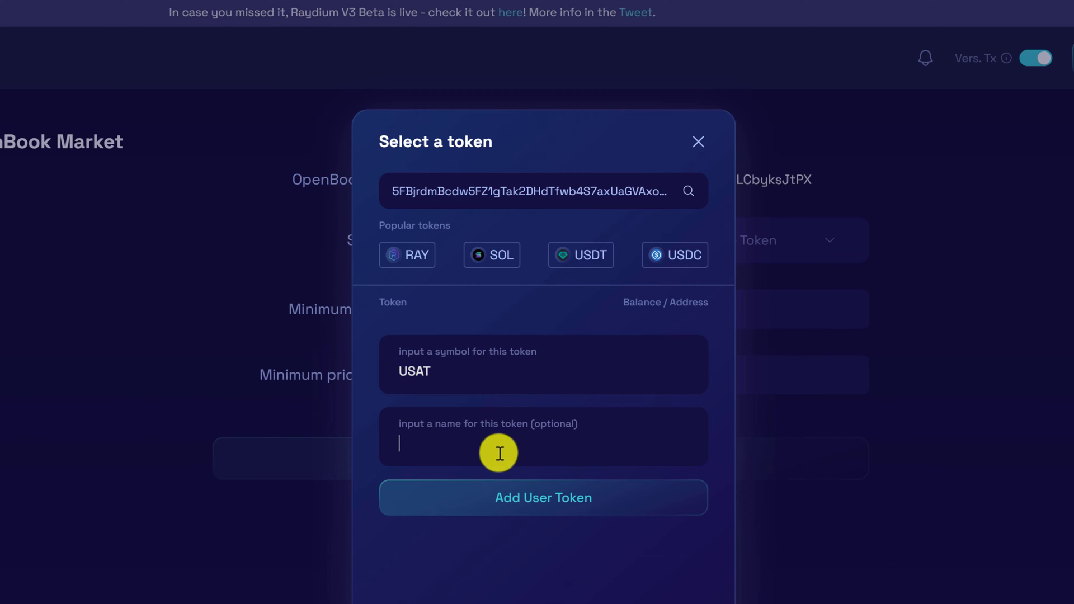
key("ctrl+v")
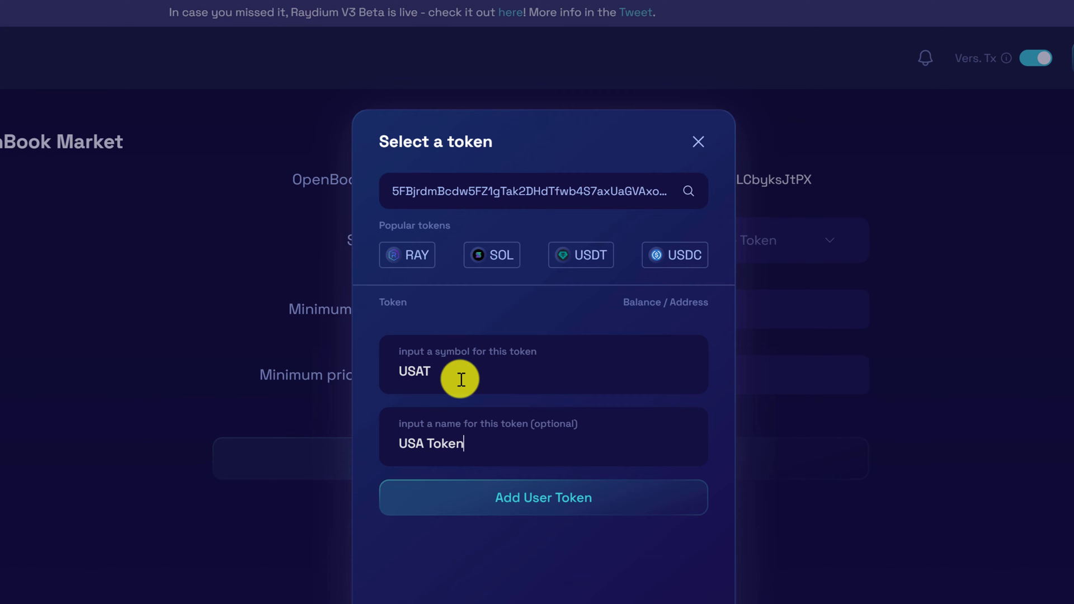
left_click(535, 510)
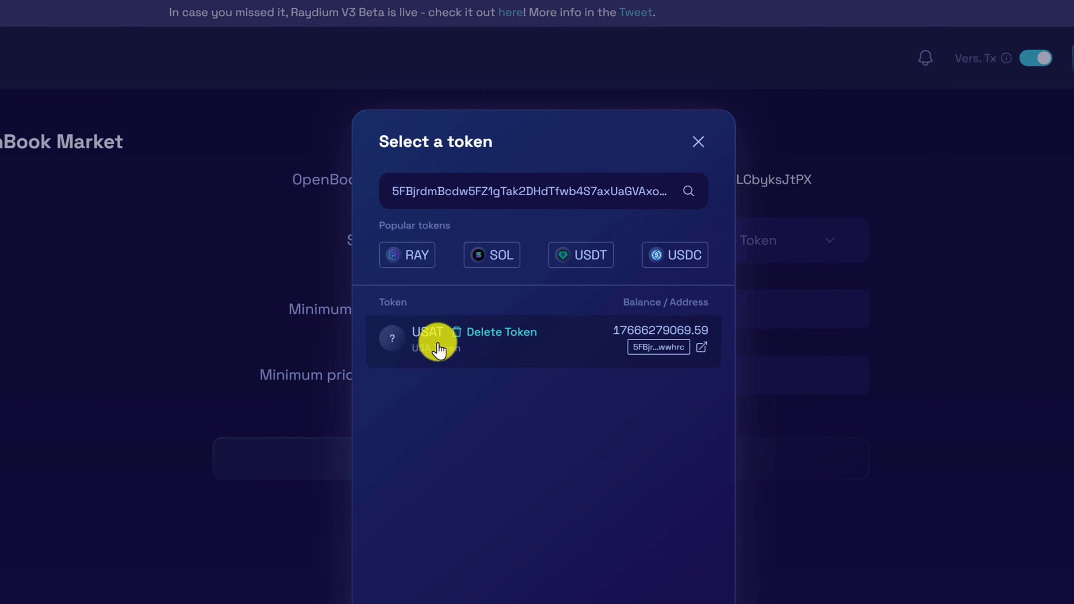
left_click(414, 342)
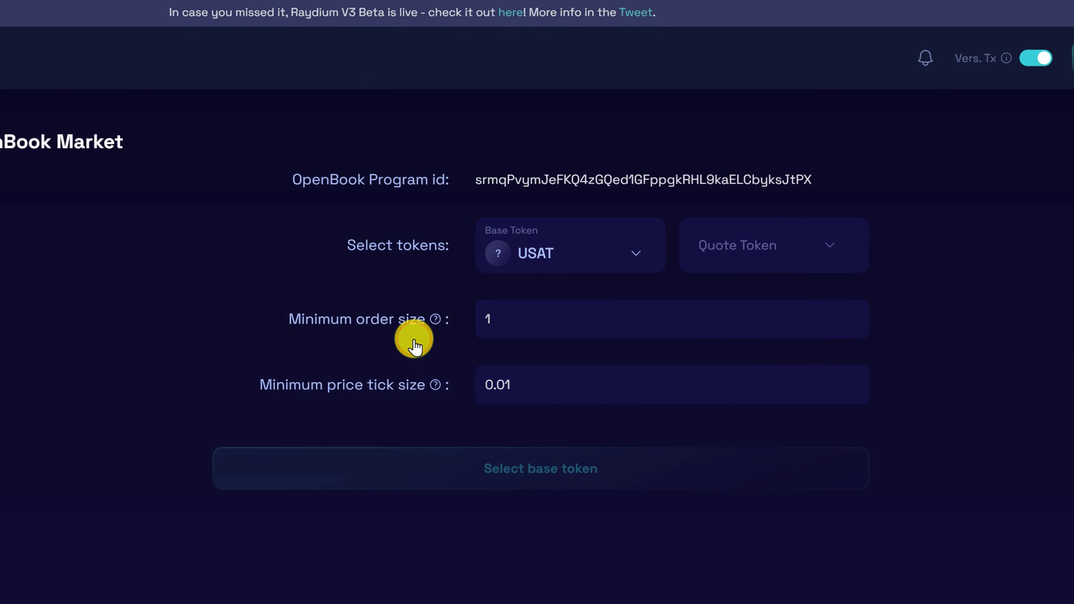
Choose SOL as quote token, minimum order size 1000 and price tick size 0.000000001
left_click(832, 244)
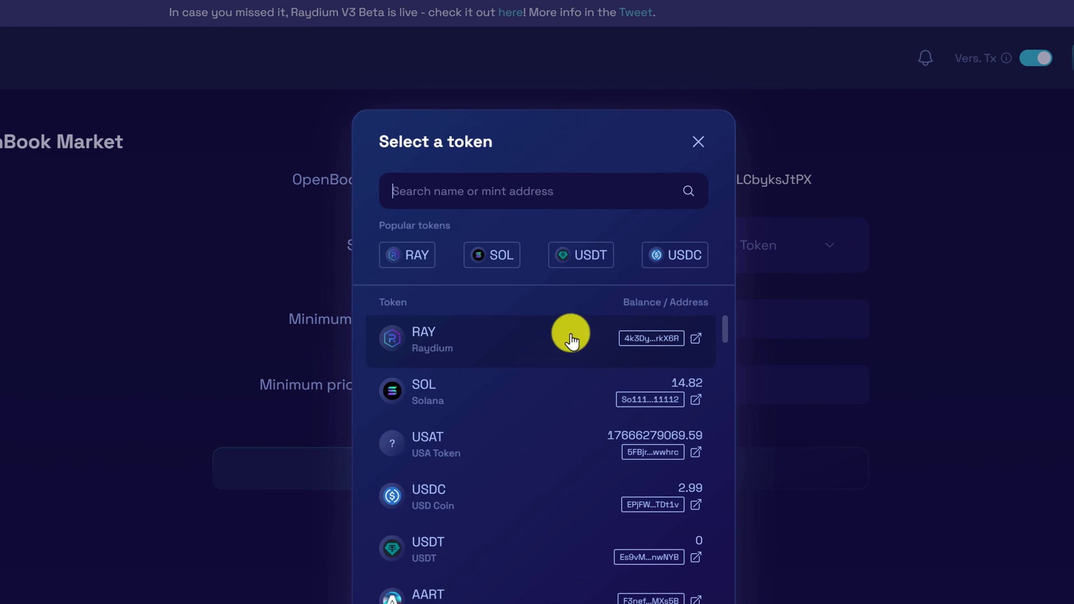
left_click(499, 380)
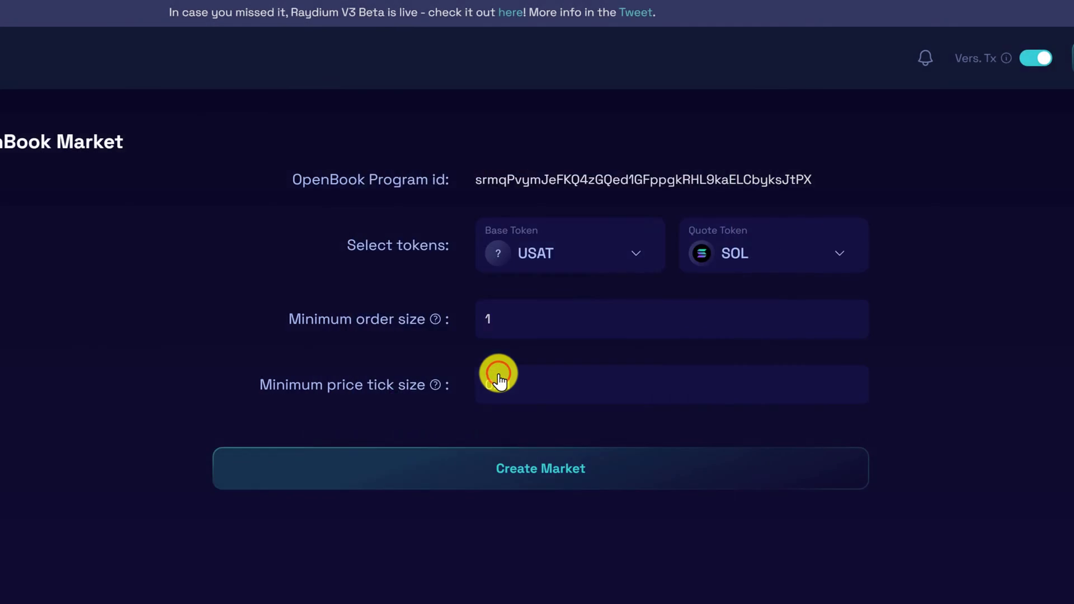
left_click(521, 321)
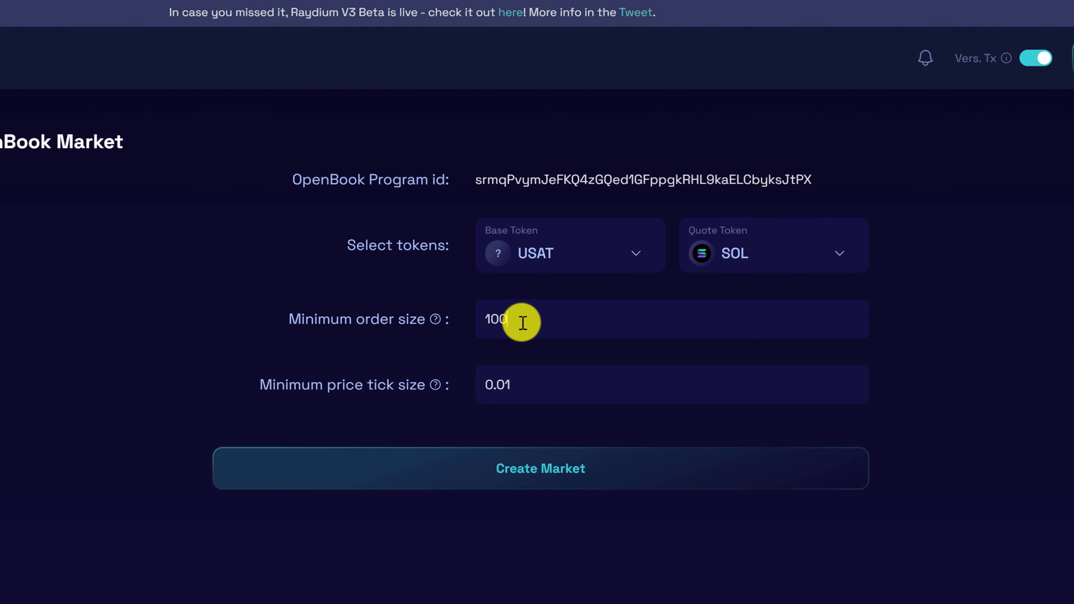
double_click(497, 385)
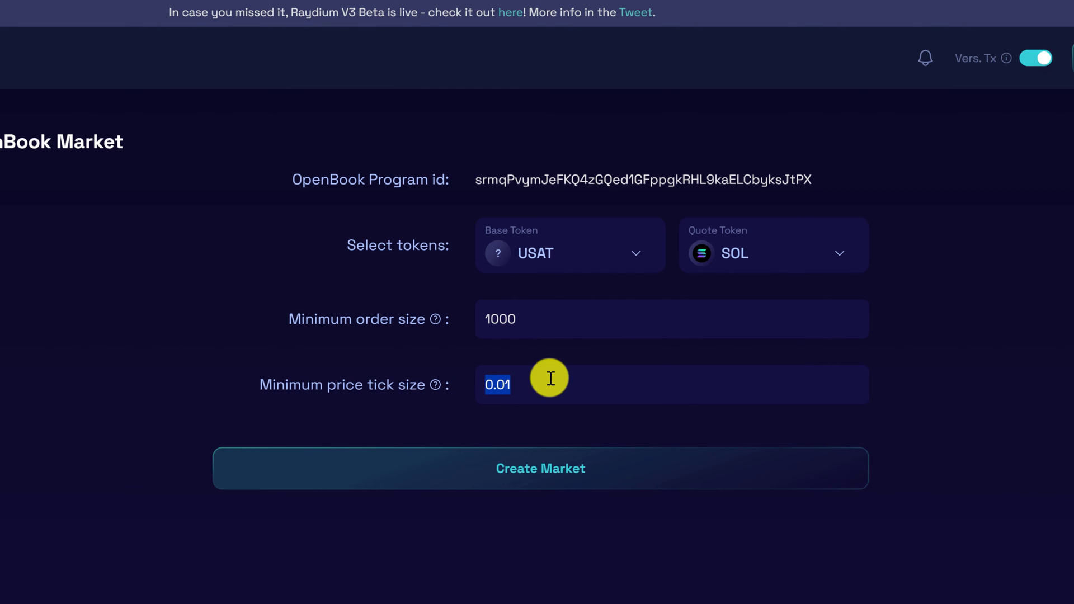
key("ctrl+v")
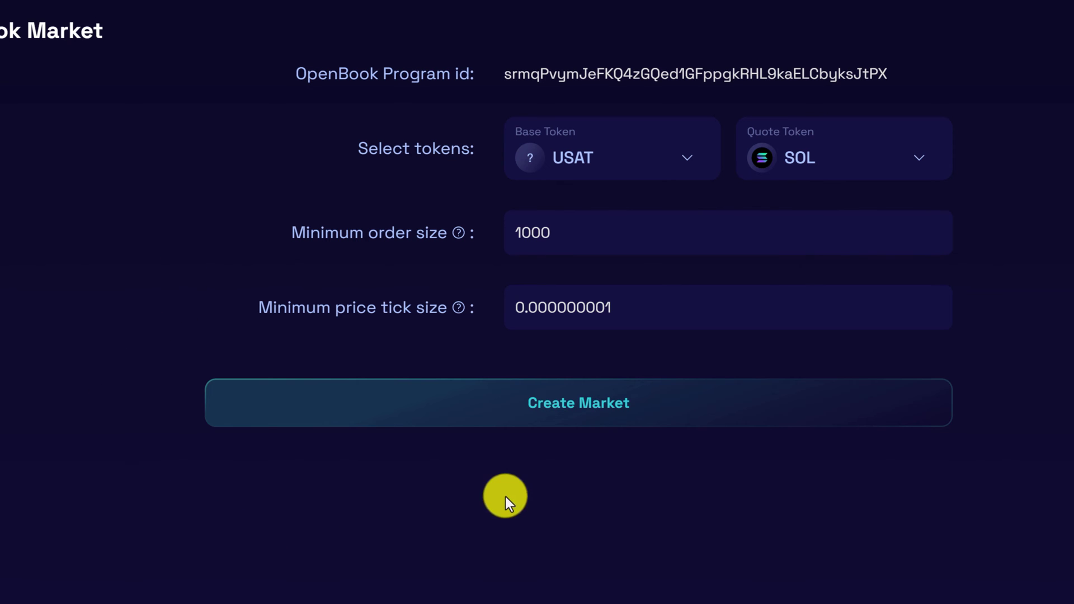
Submit the USAT/SOL market and confirm both transactions in Phantom
left_click(652, 403)
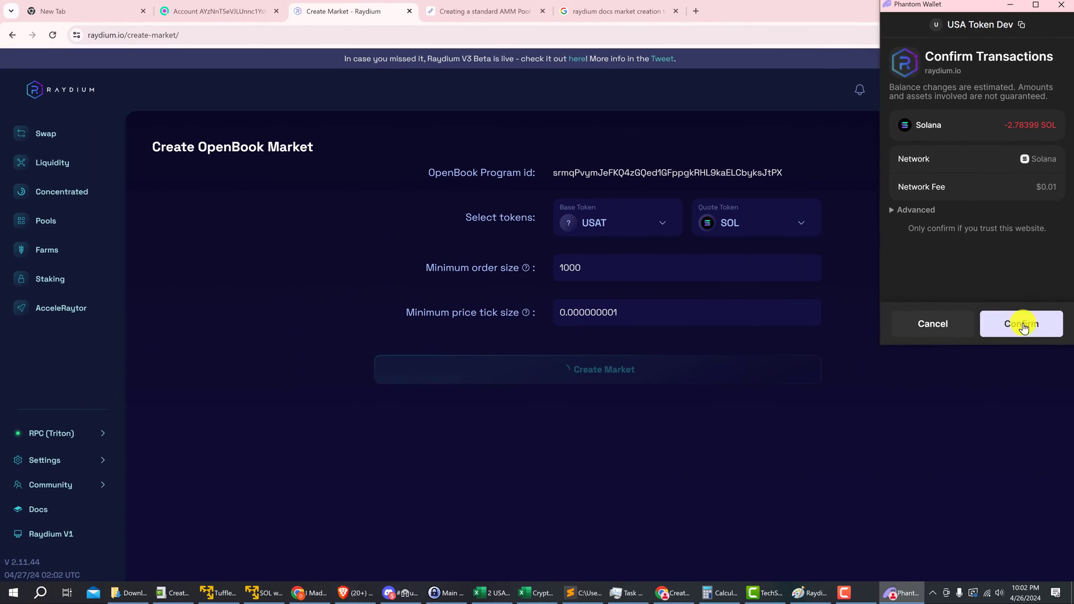
left_click(990, 540)
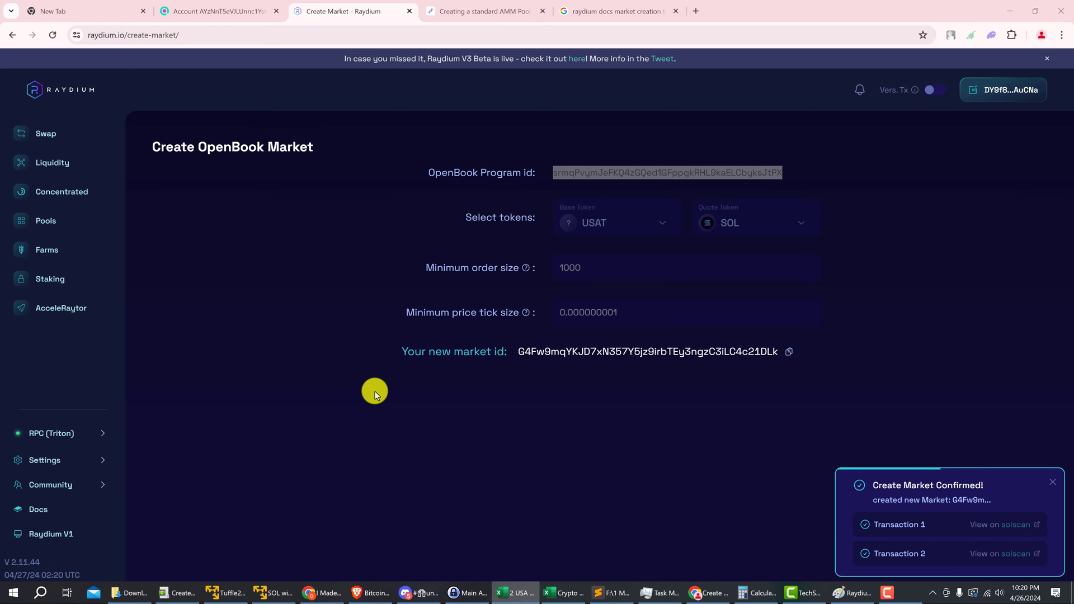
Close the Create Market Confirmed toast and review the Transaction Priority settings
left_click(374, 390)
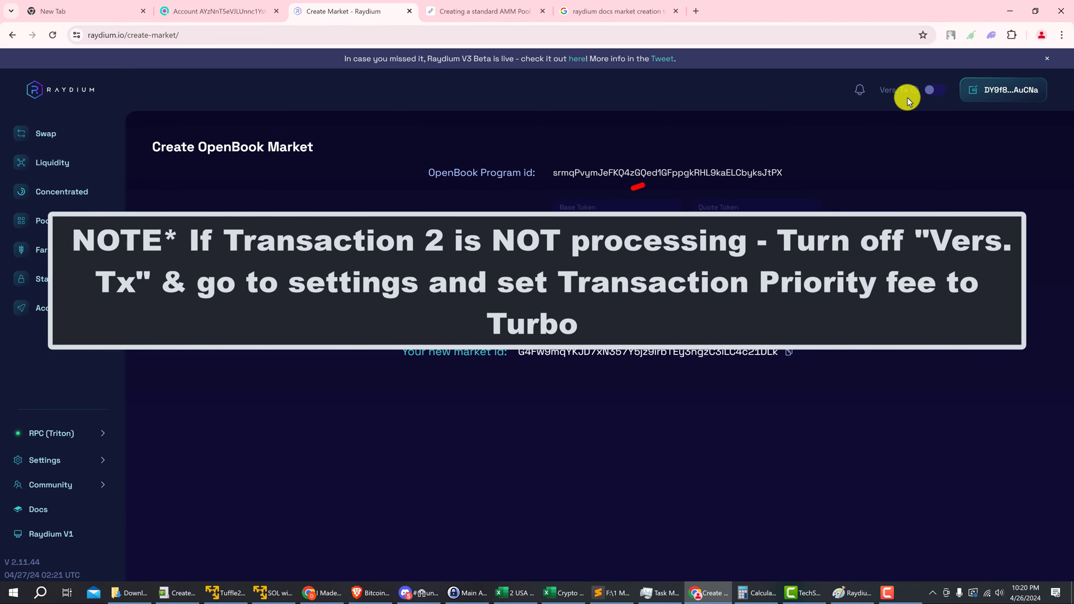
left_click(86, 464)
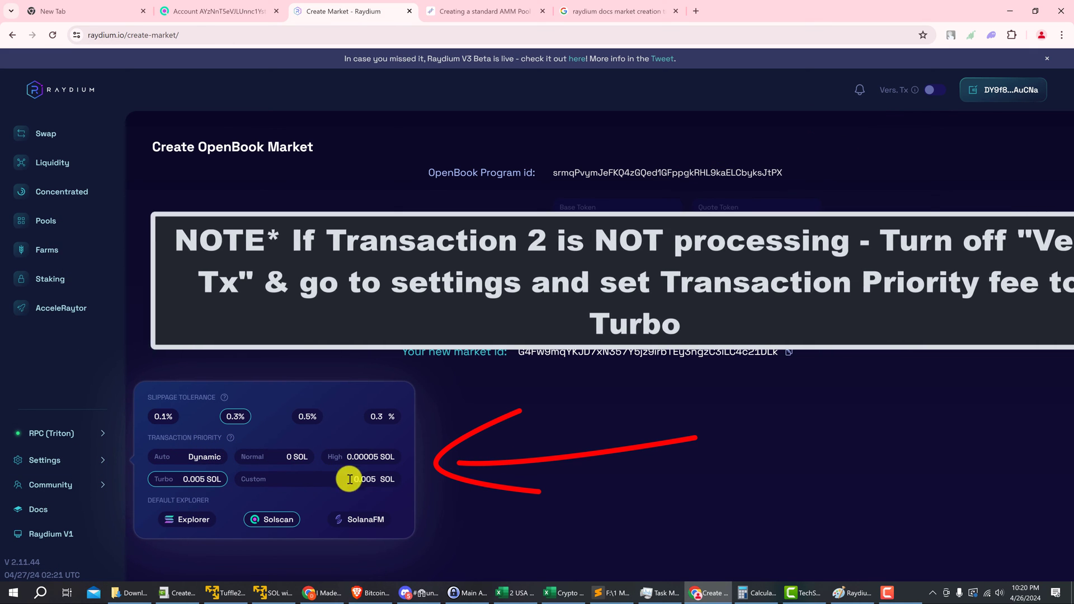
left_click(398, 402)
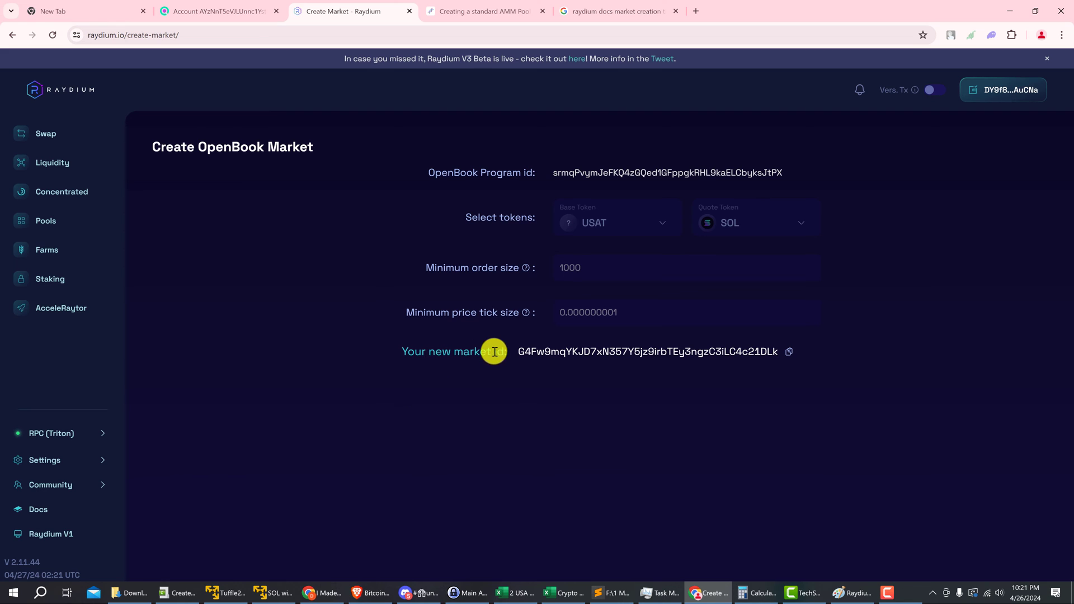
Copy the new market ID and go to the Liquidity page's Create Pool section
left_click(788, 353)
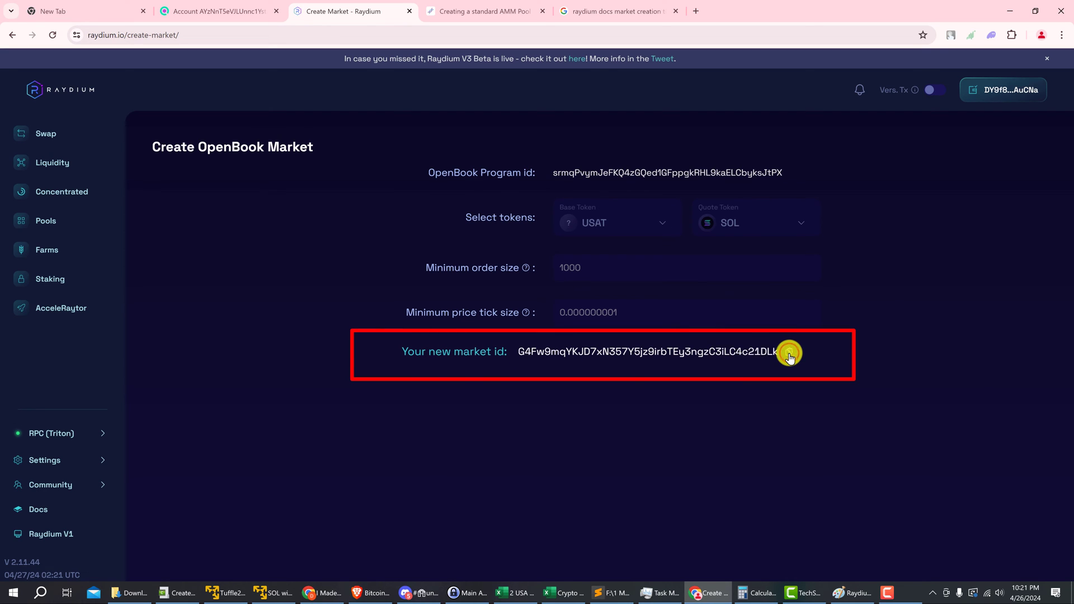
key("alt+Tab")
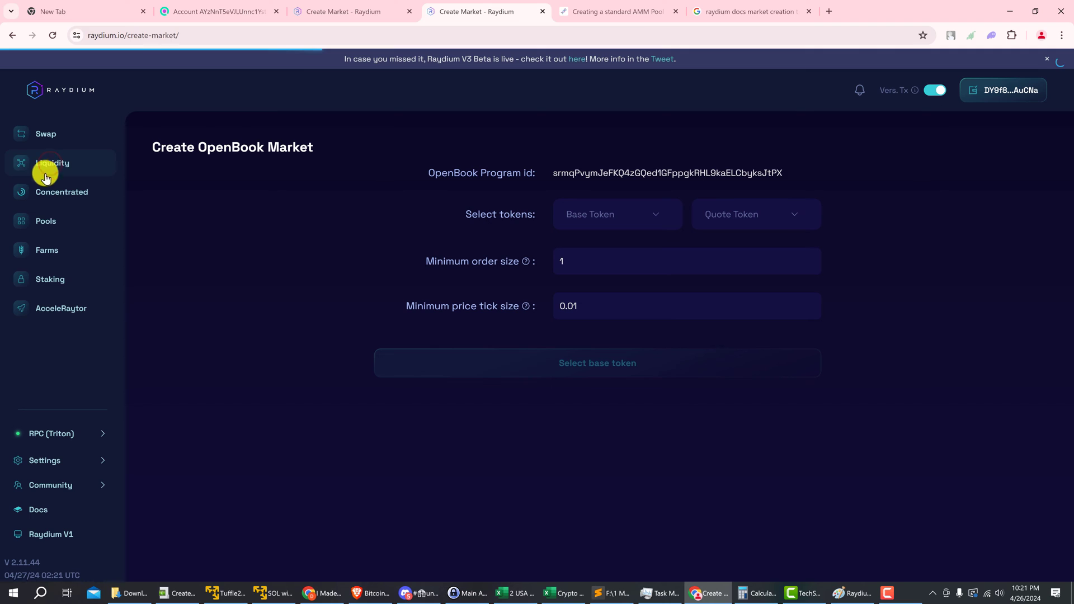
left_click(50, 165)
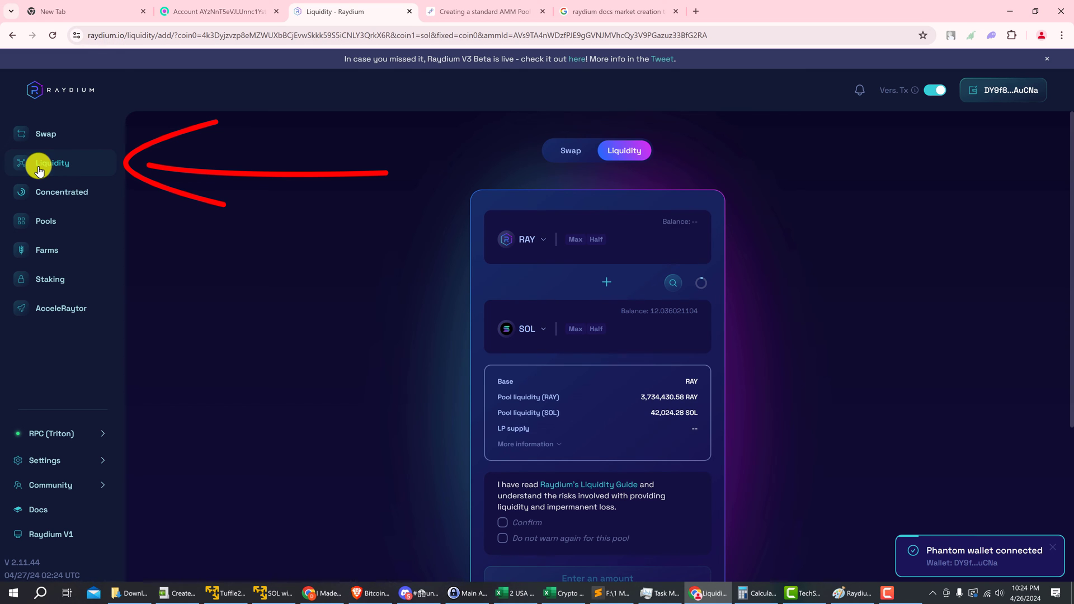
scroll(391, 369, "down", 4)
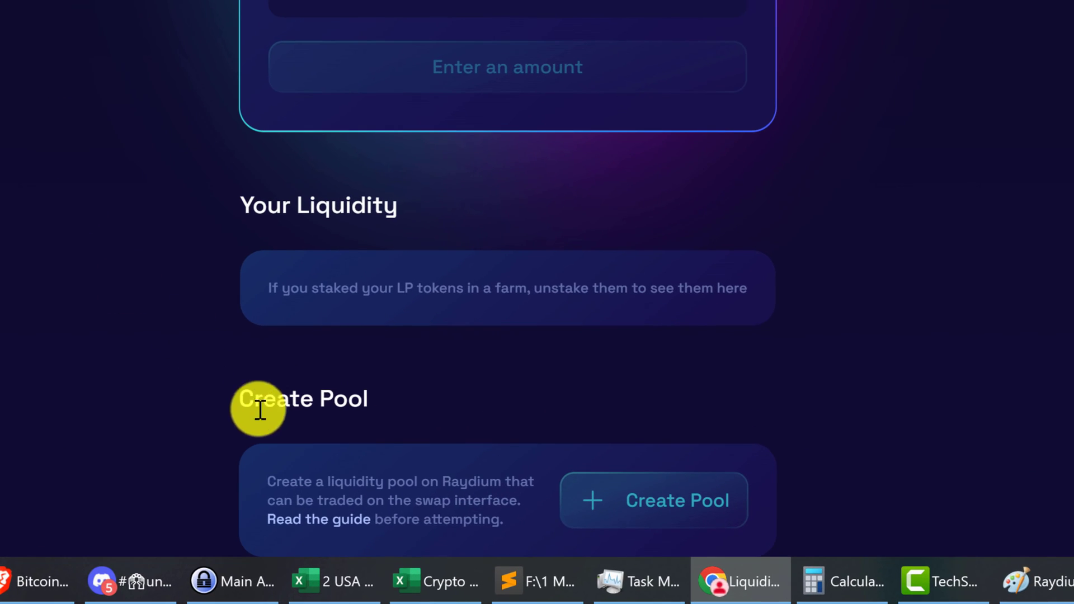
Start a new pool by importing the copied OpenBook market ID and confirming it
left_click(666, 518)
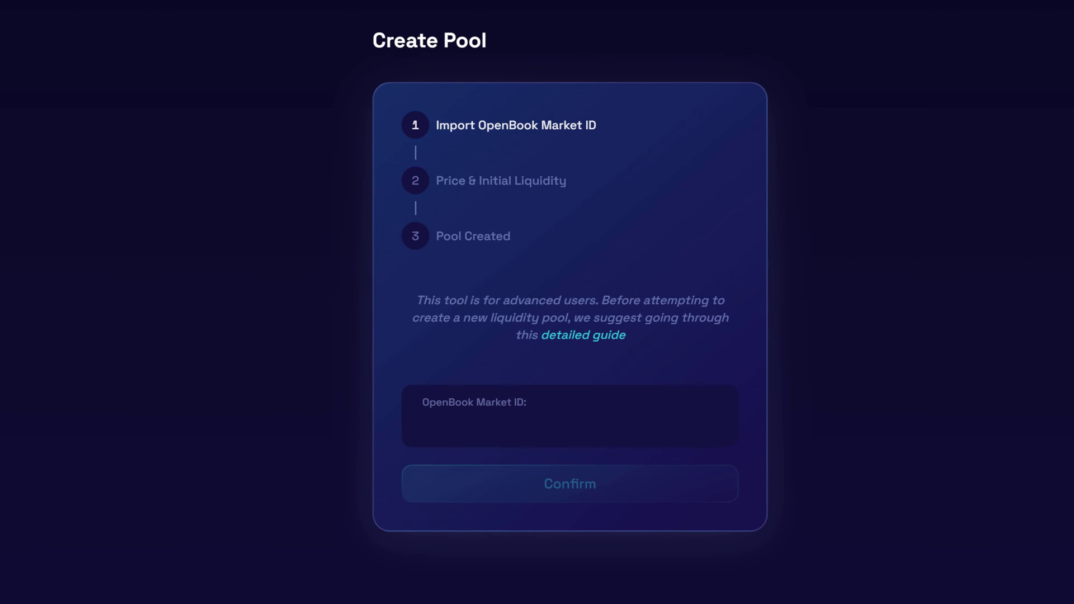
left_click(487, 419)
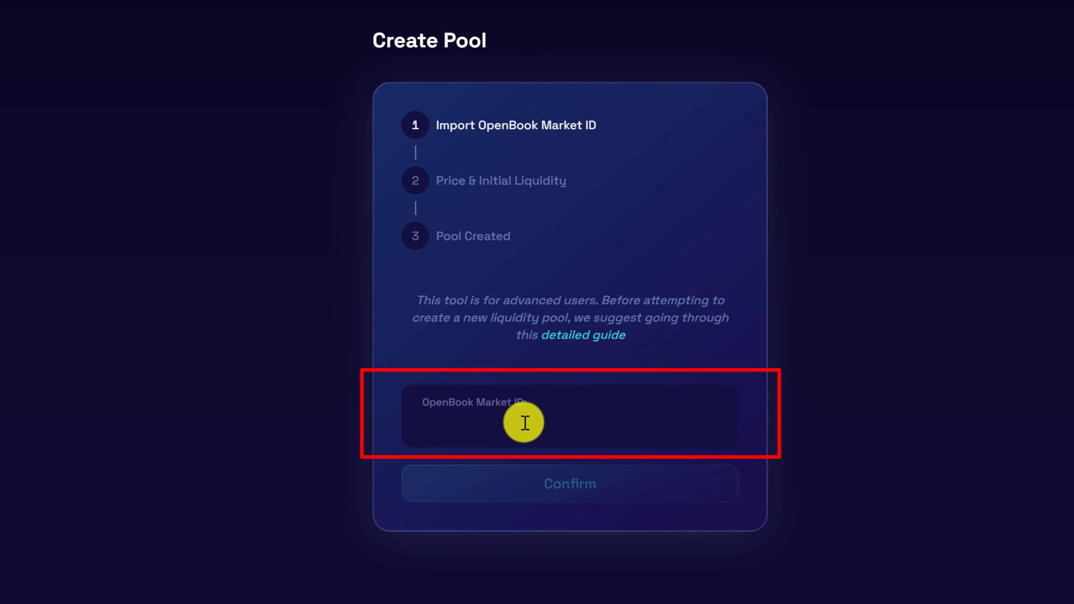
key("ctrl+v")
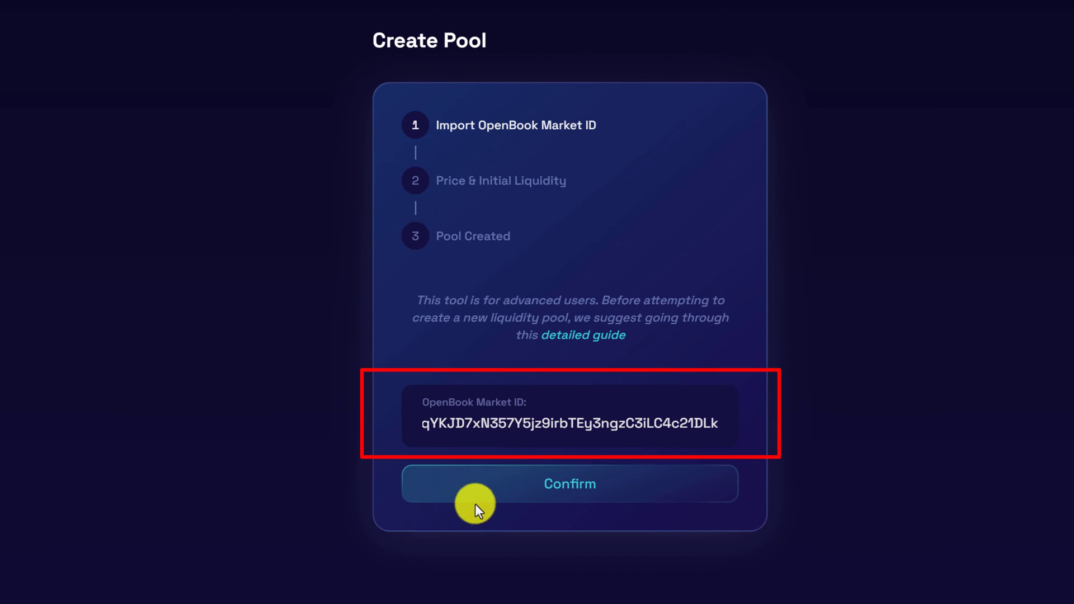
left_click(548, 489)
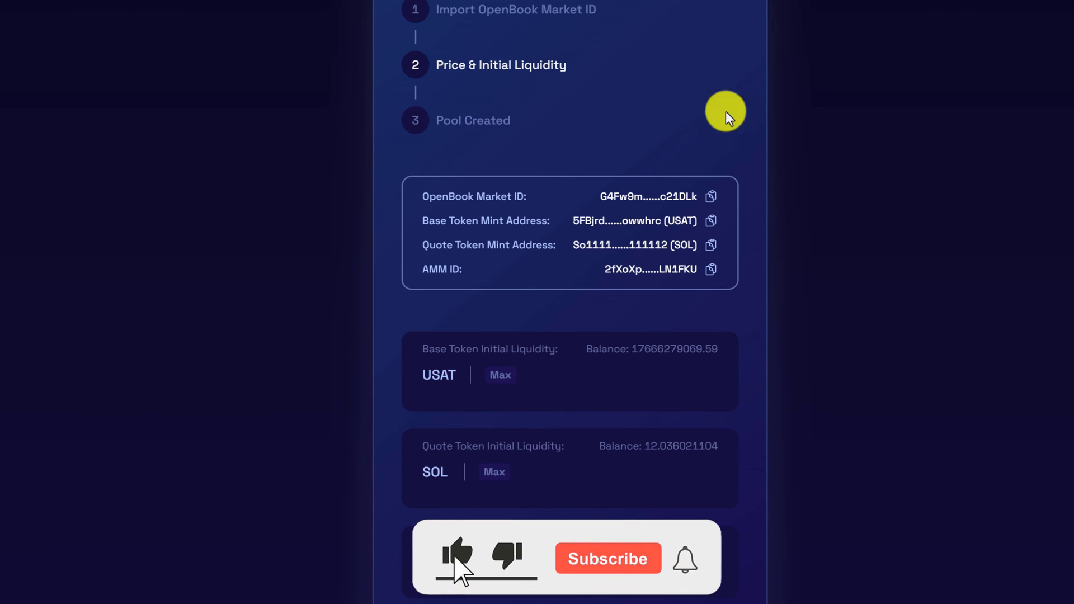
left_click(593, 397)
key("ctrl+v")
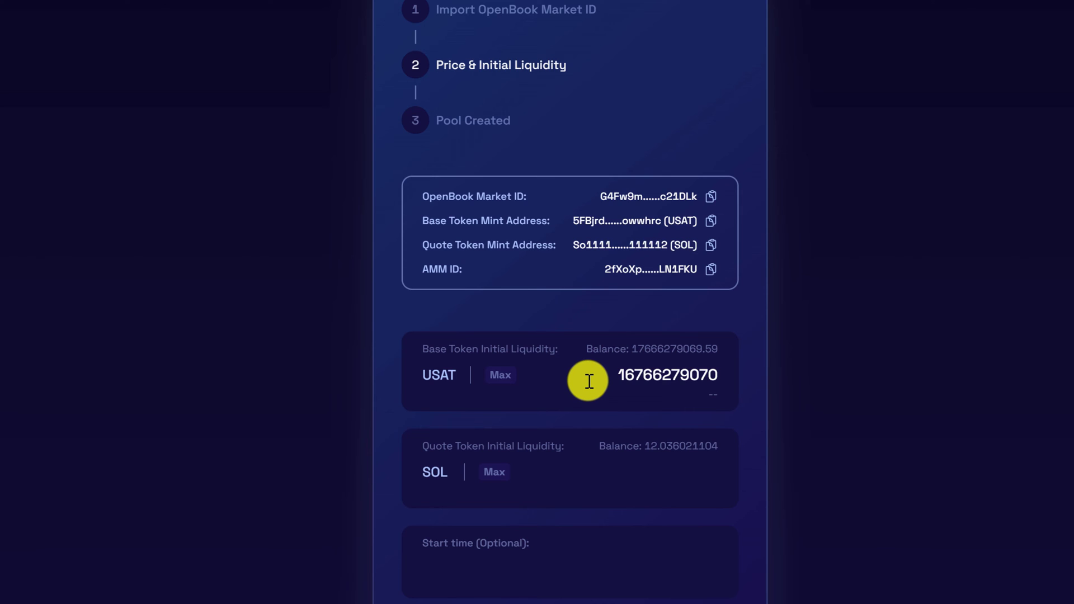
left_click(587, 485)
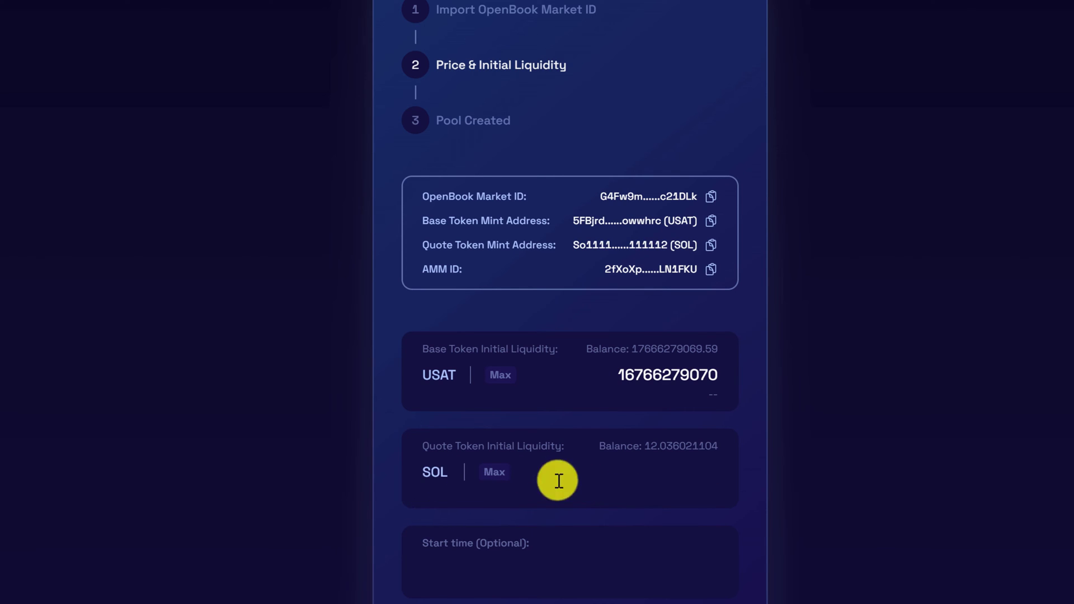
type("10.34")
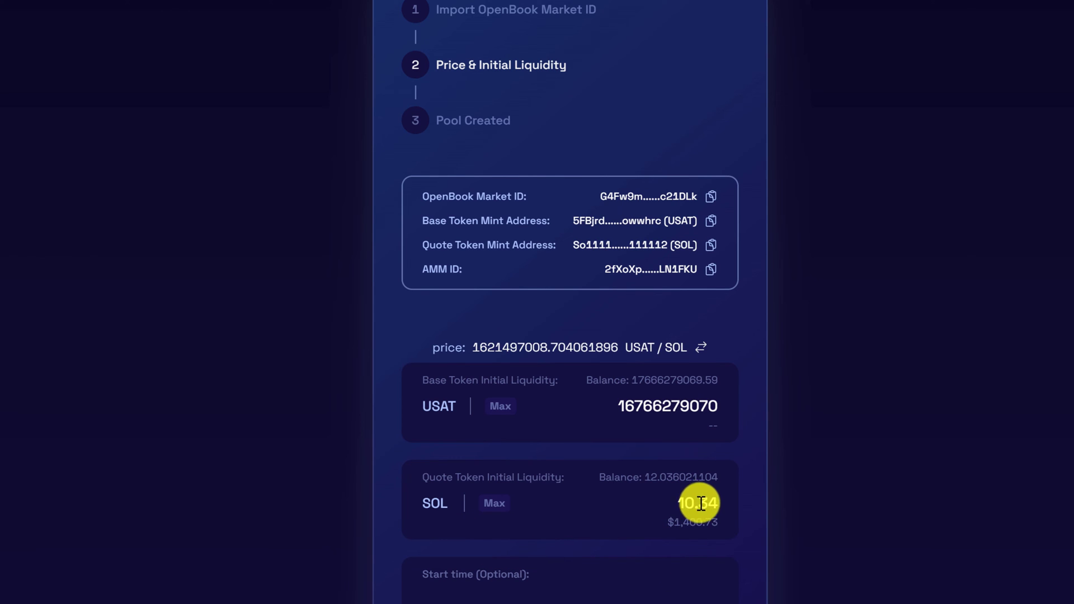
left_click(571, 592)
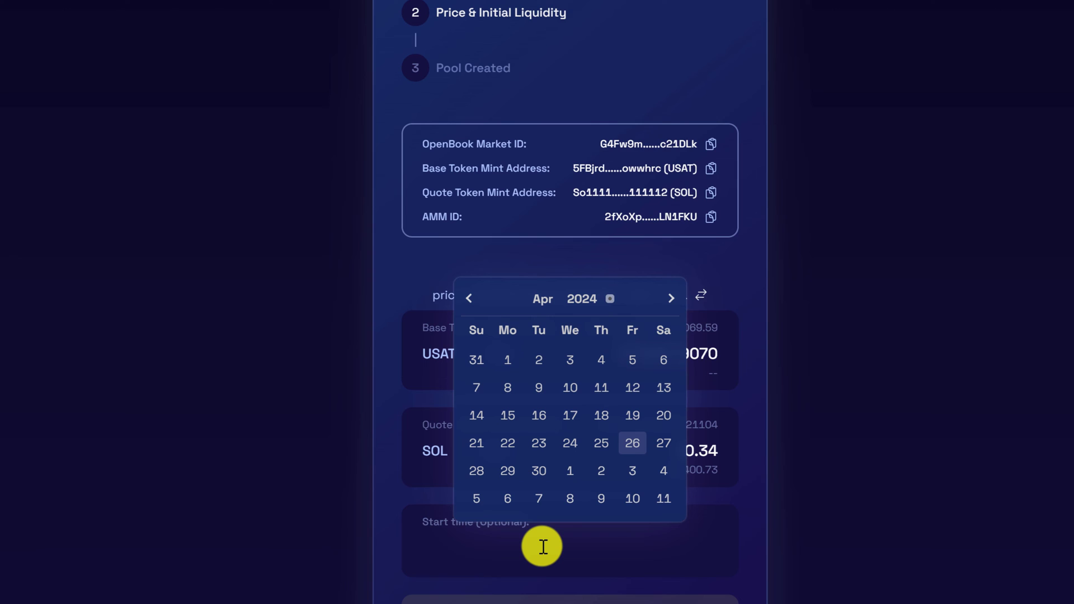
Set the pool start to 04/27/24 14:00 UTC and initialize the liquidity pool
left_click(661, 444)
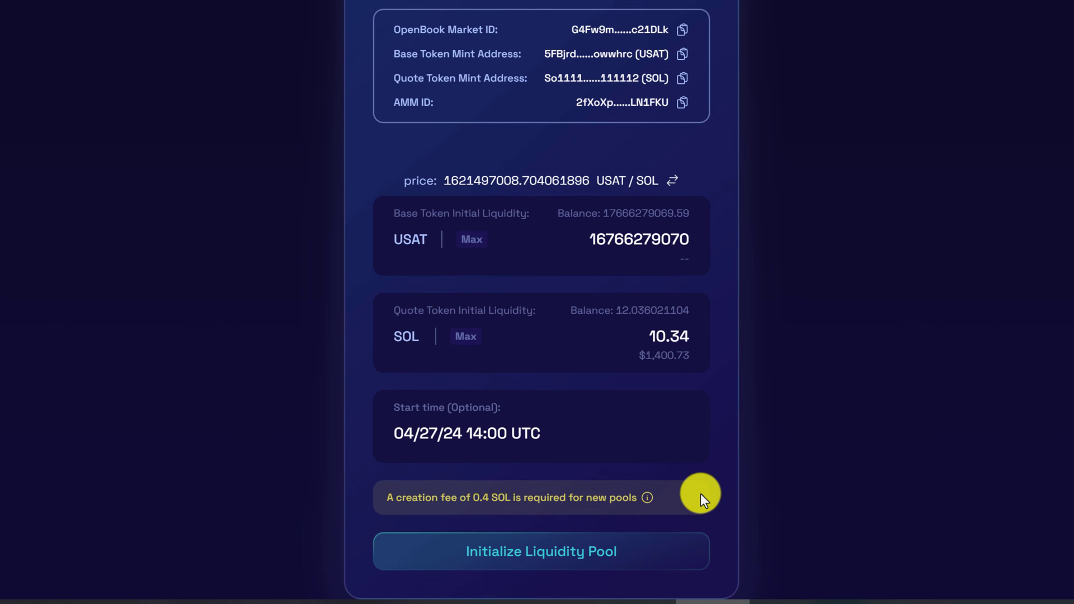
left_click(552, 541)
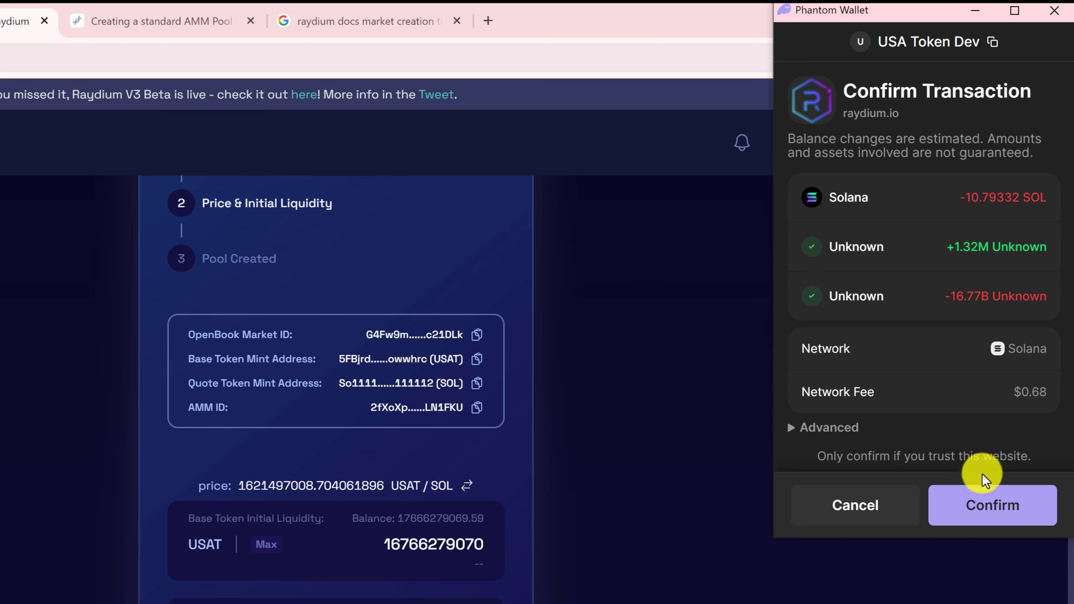
Approve the pool creation in Phantom and expand the new pool's AMM, market and mint IDs
left_click(974, 508)
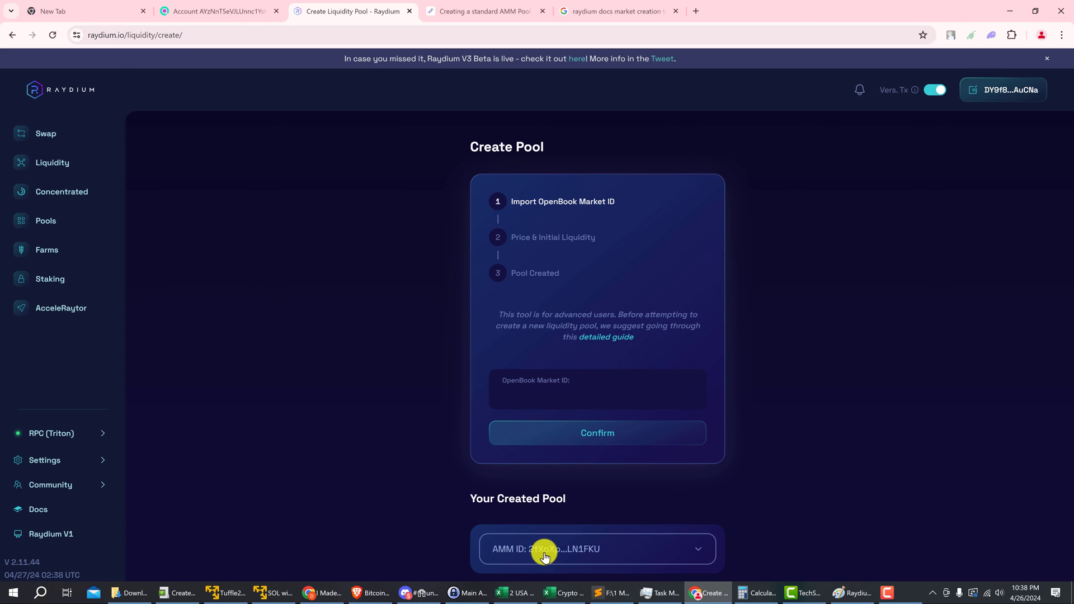
left_click(676, 549)
scroll(573, 459, "down", 2)
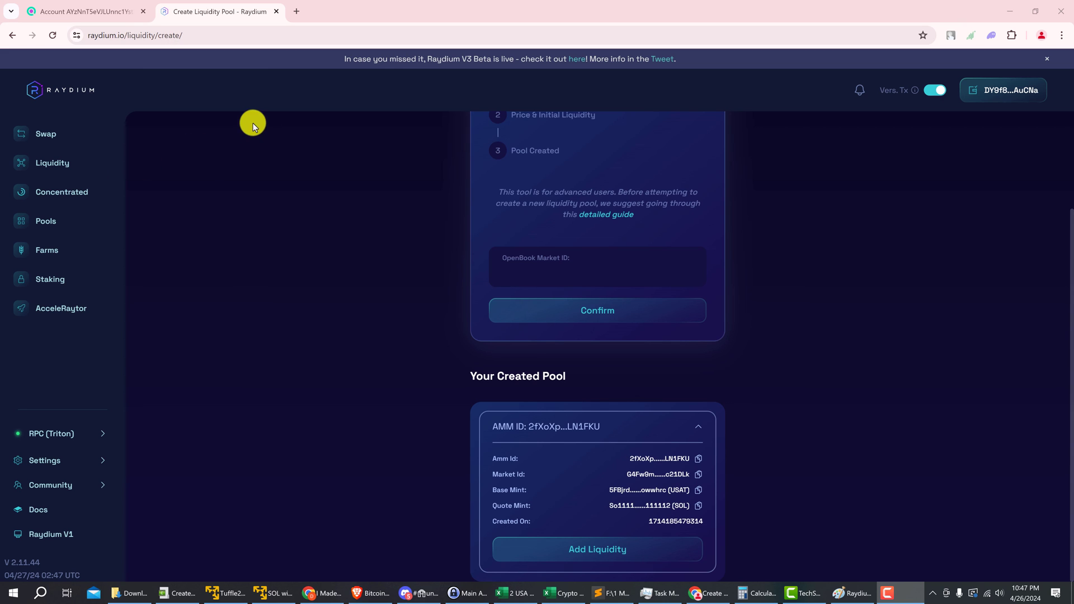
In a new tab, search Google for 'sol incinerator'
left_click(296, 12)
left_click(341, 289)
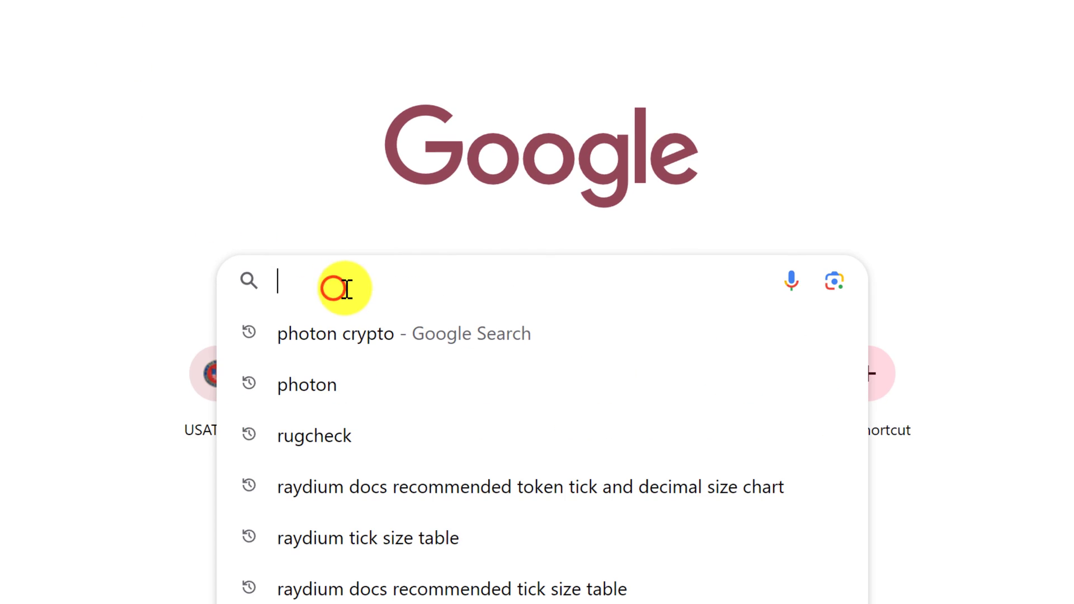
type("sol ")
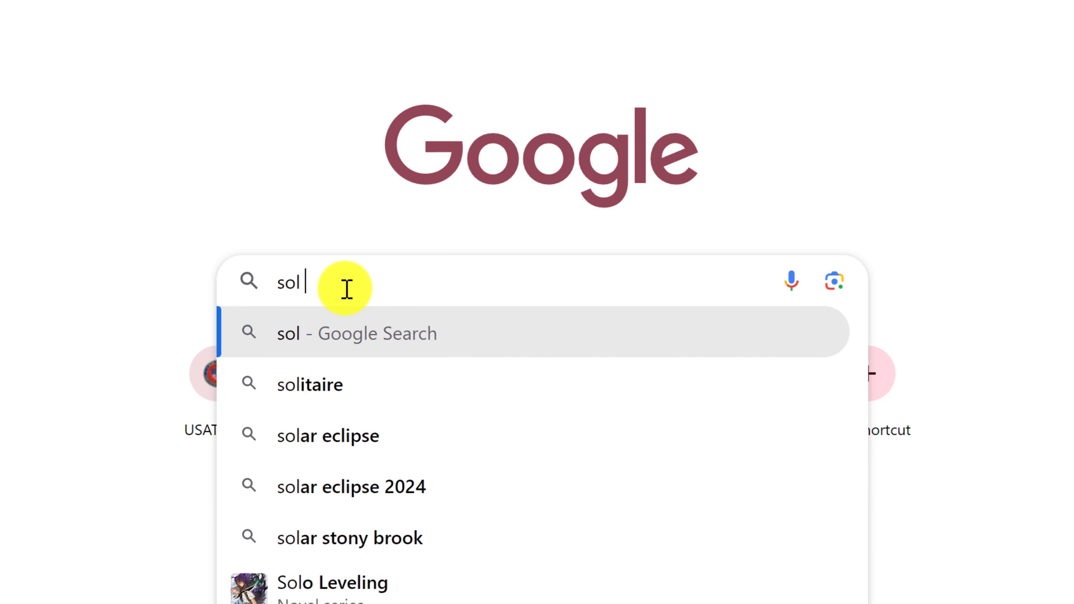
type("inc")
key("Return")
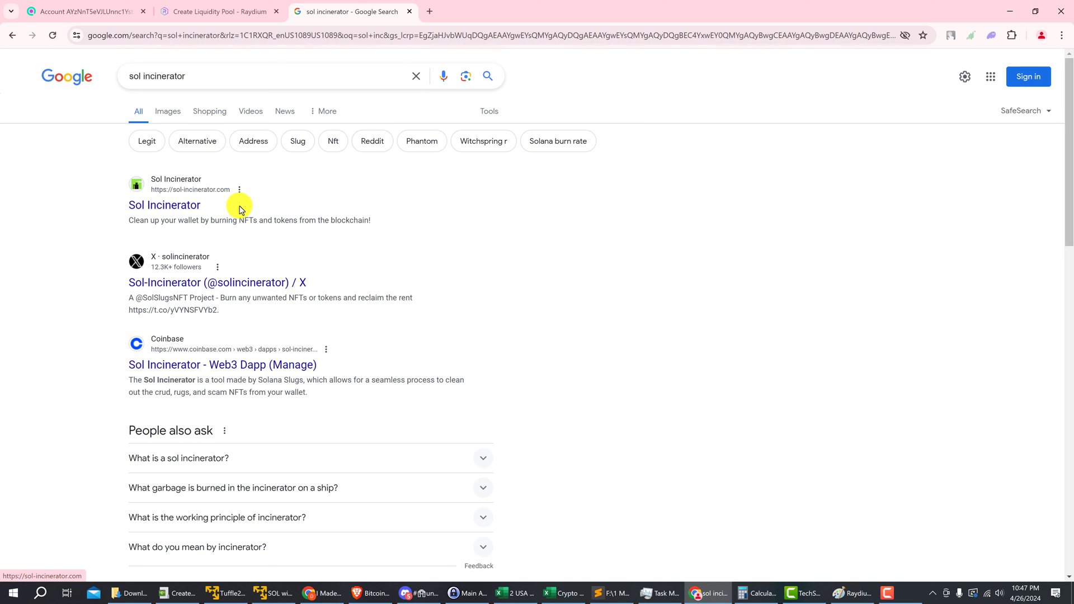
Open Sol Incinerator, accept its disclaimer, connect Phantom, enable Pro mode and list LP positions
left_click(186, 208)
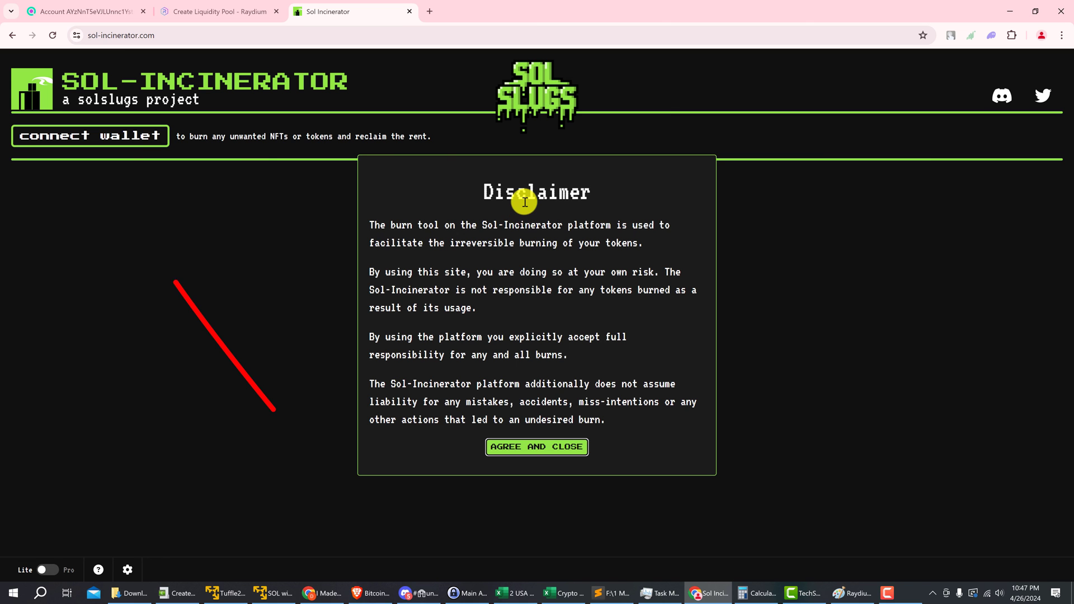
left_click(526, 448)
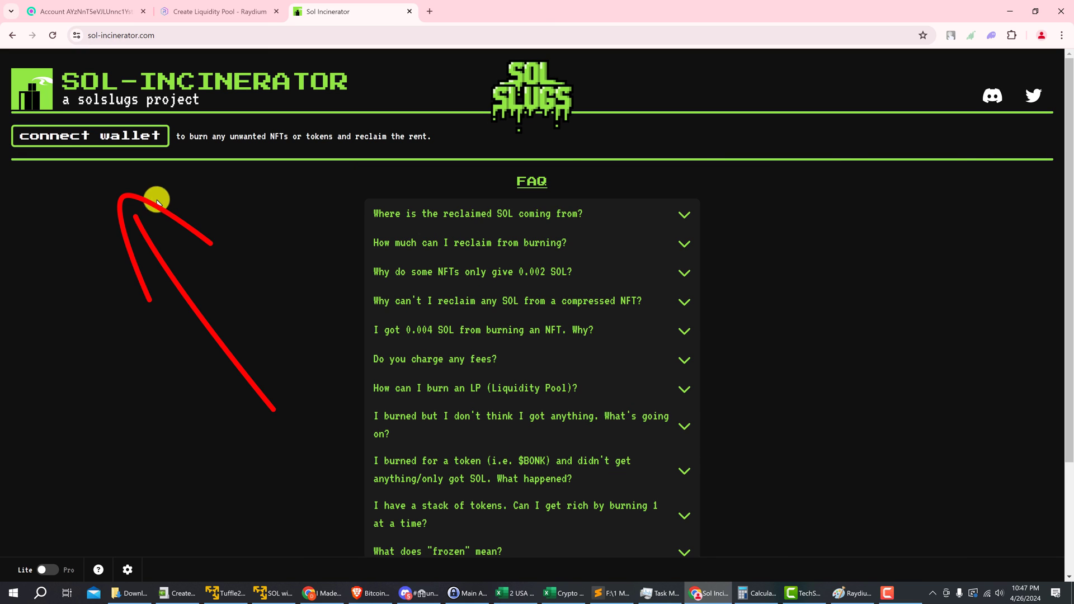
left_click(88, 139)
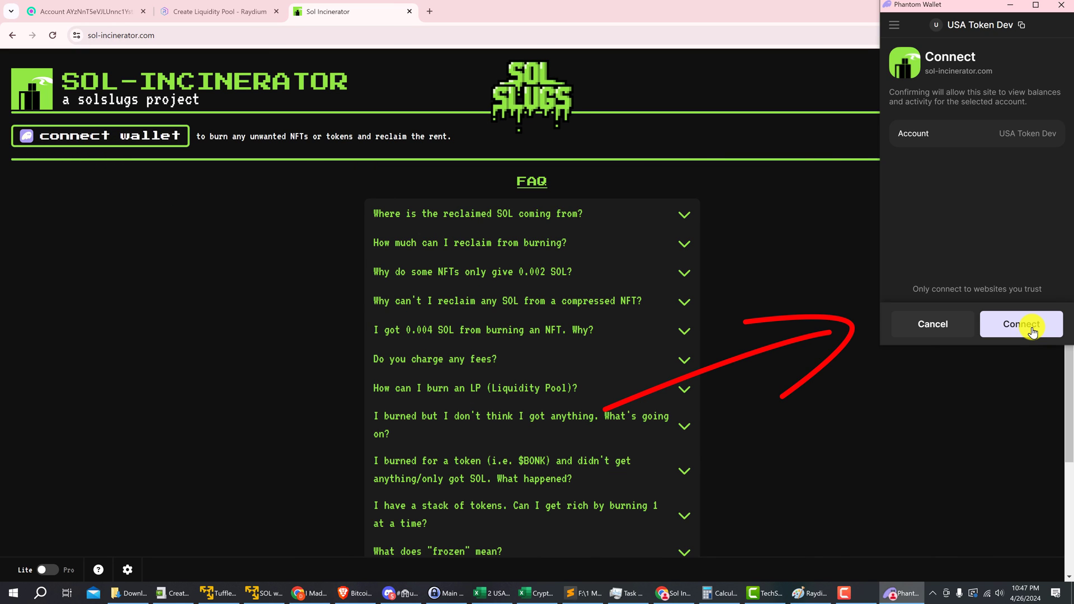
left_click(1032, 332)
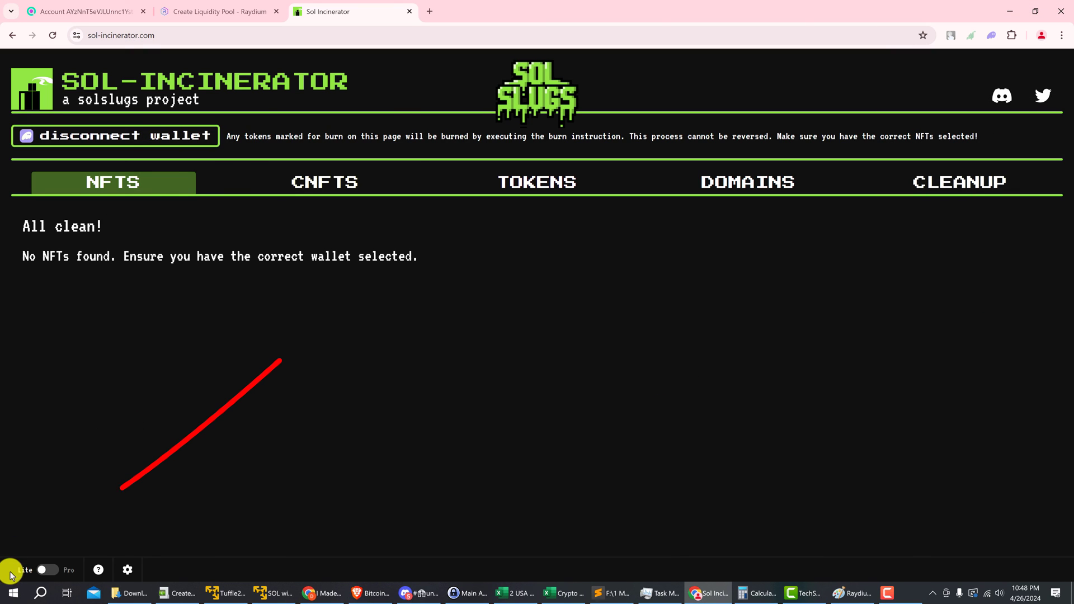
left_click(47, 571)
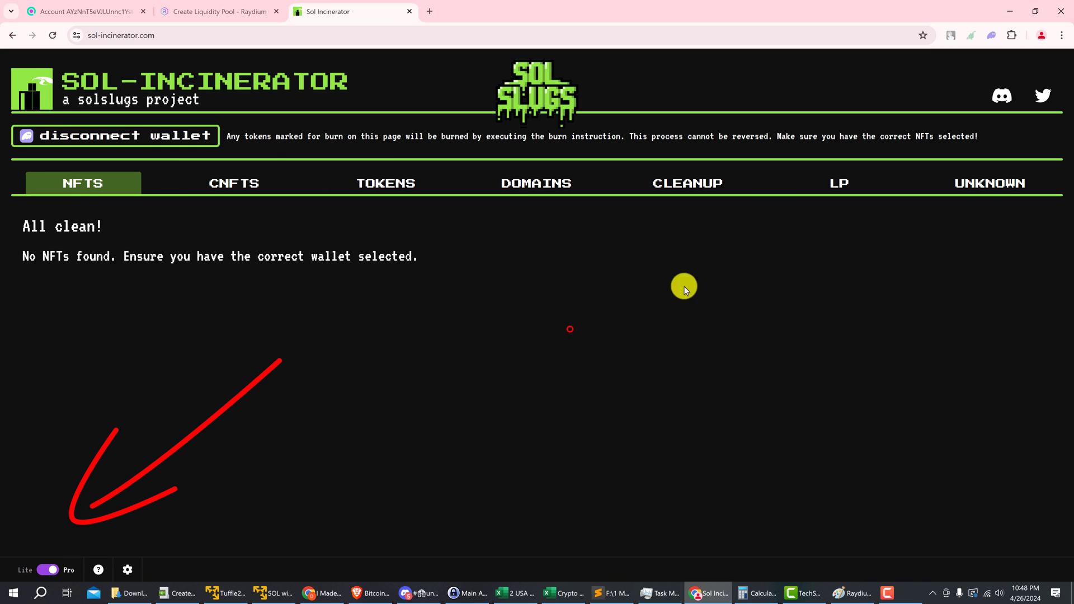
left_click(846, 187)
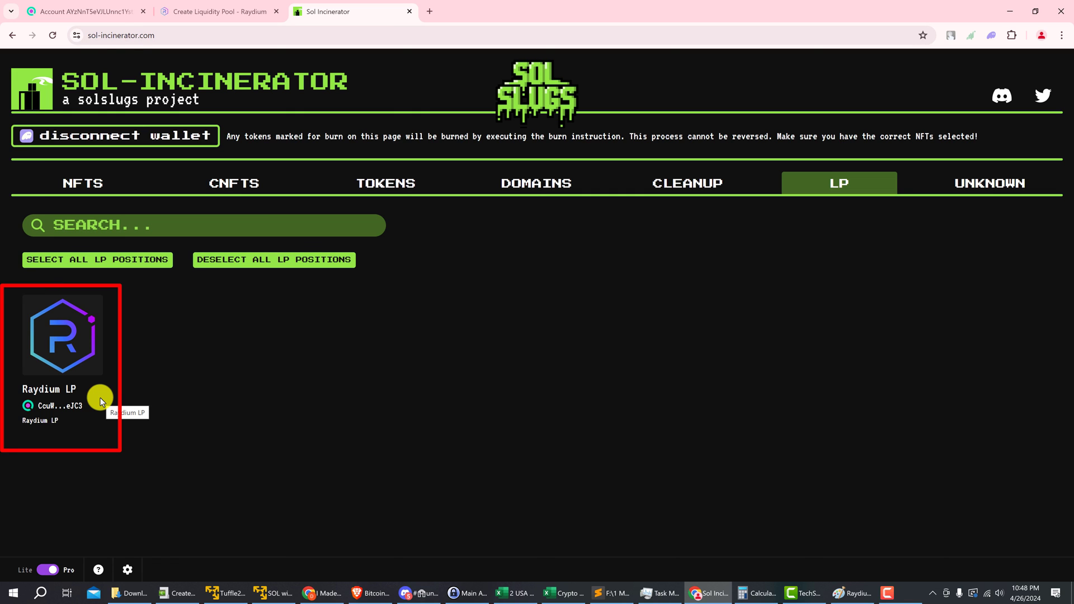
Select the Raydium LP token and confirm its burn on the summary and in Phantom
left_click(72, 338)
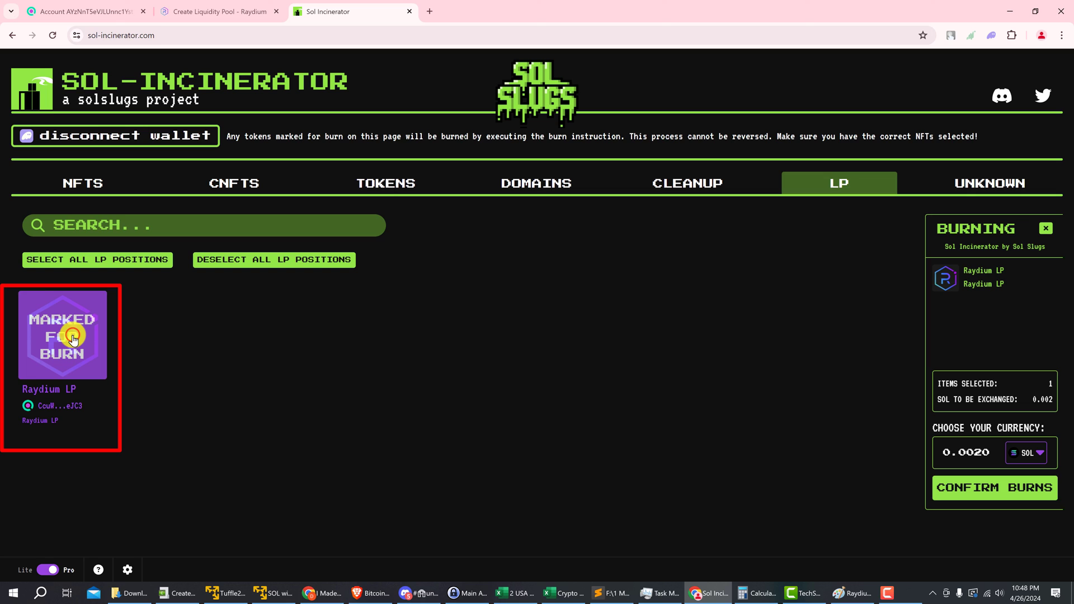
left_click(968, 498)
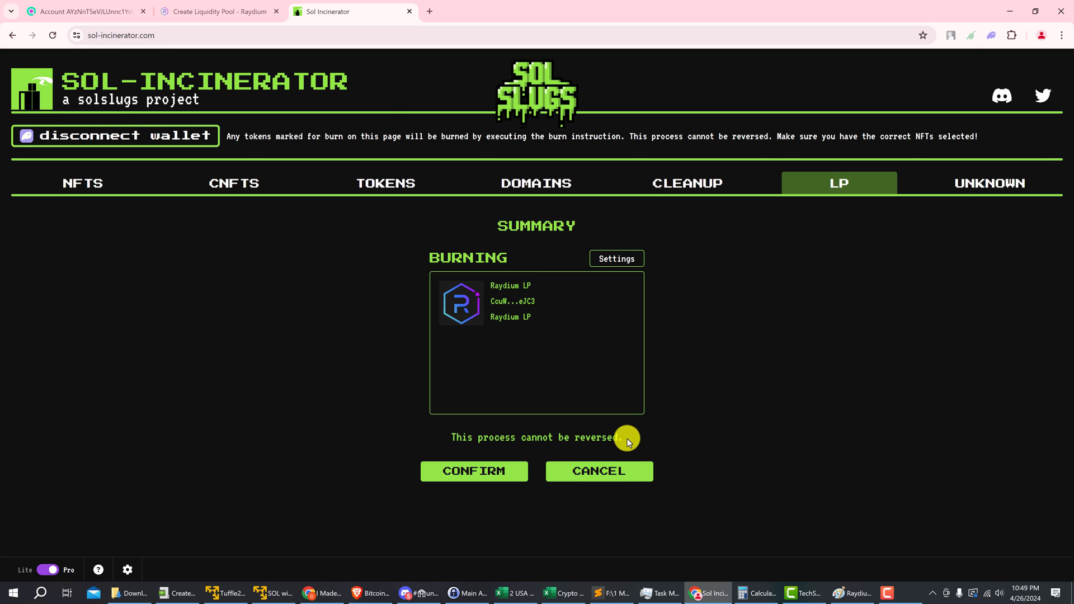
left_click(489, 473)
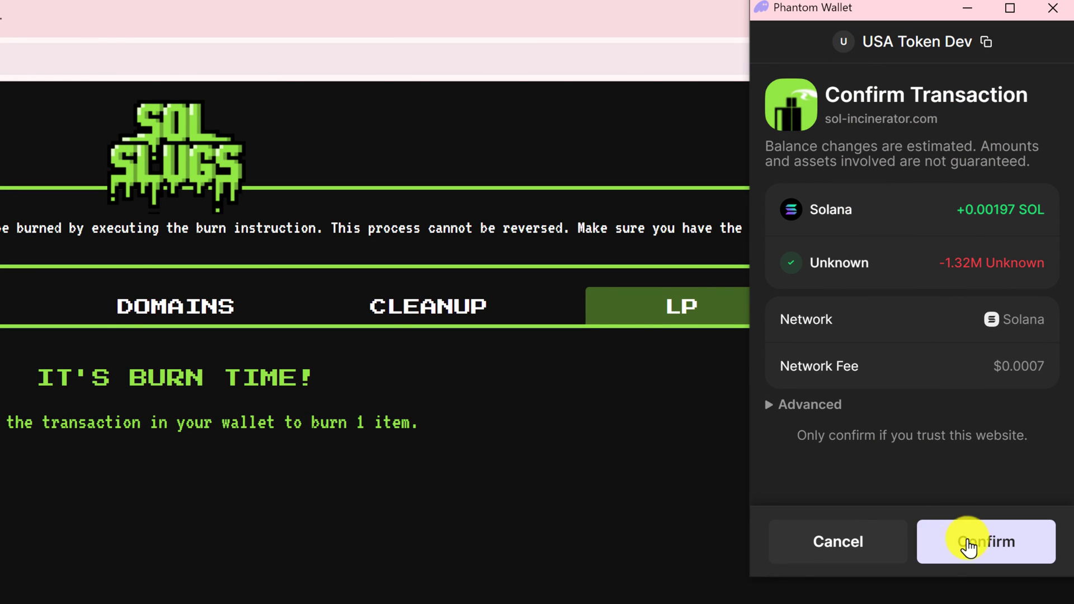
left_click(971, 546)
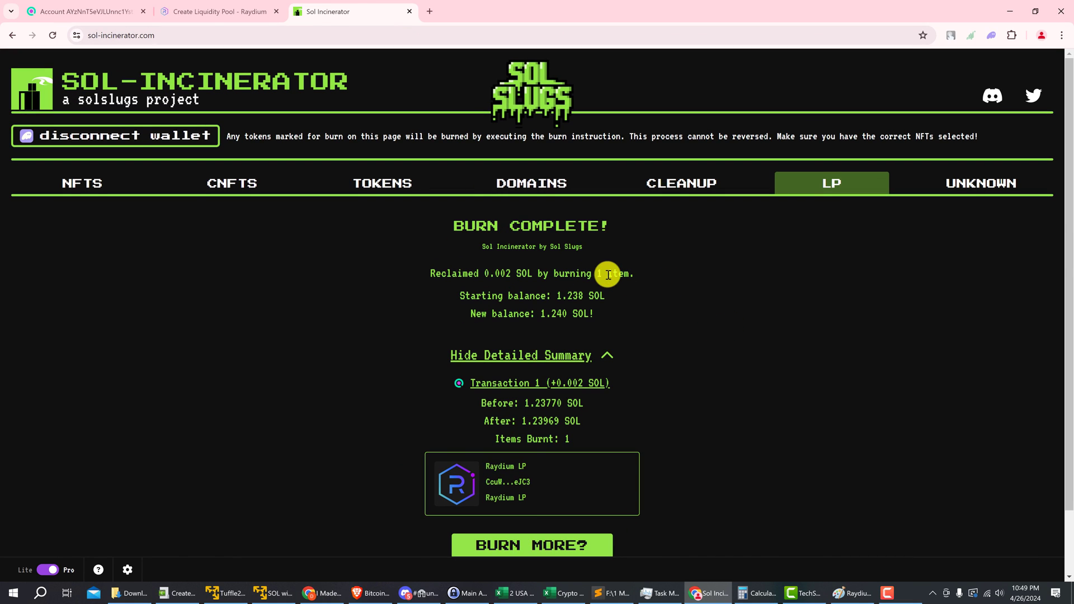
scroll(506, 383, "down", 1)
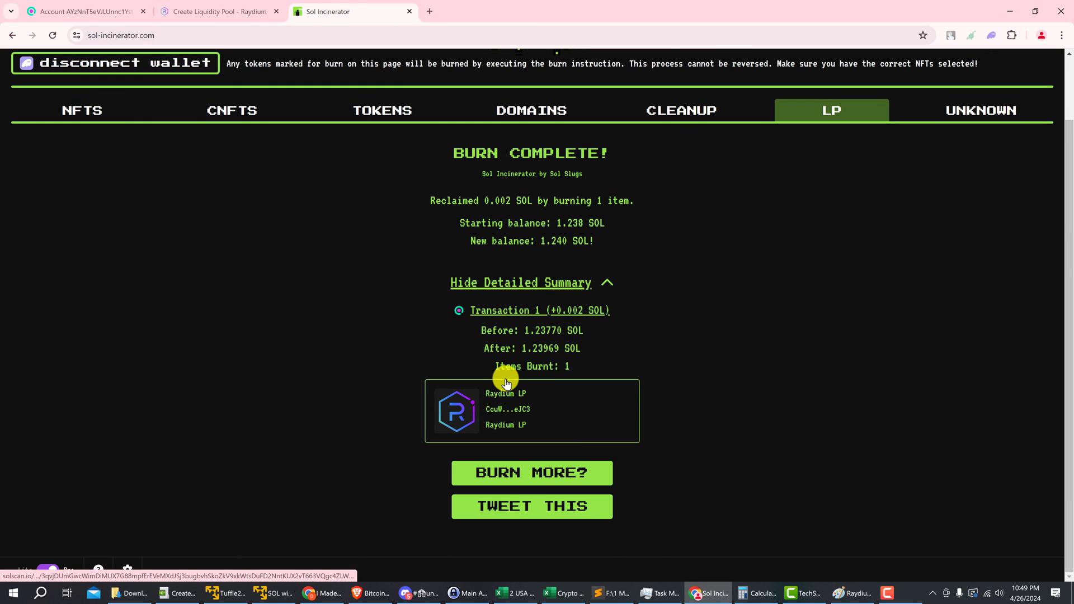
scroll(389, 324, "up", 1)
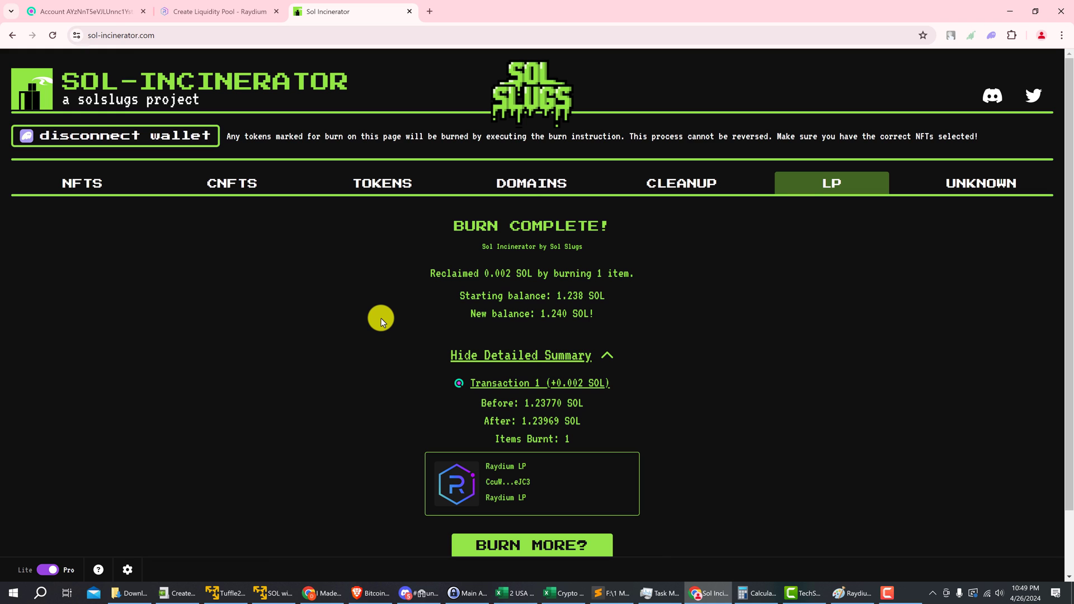